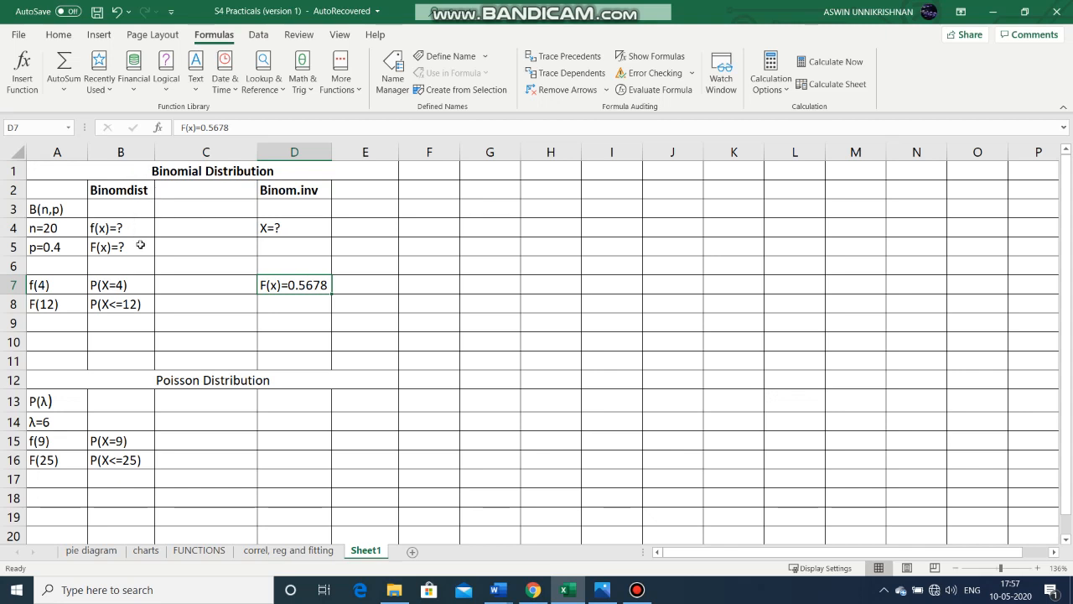
Start a BINOM.DIST formula in C7 with Number_s 4, Trials 20 and Probability_s 0.4
left_click(189, 288)
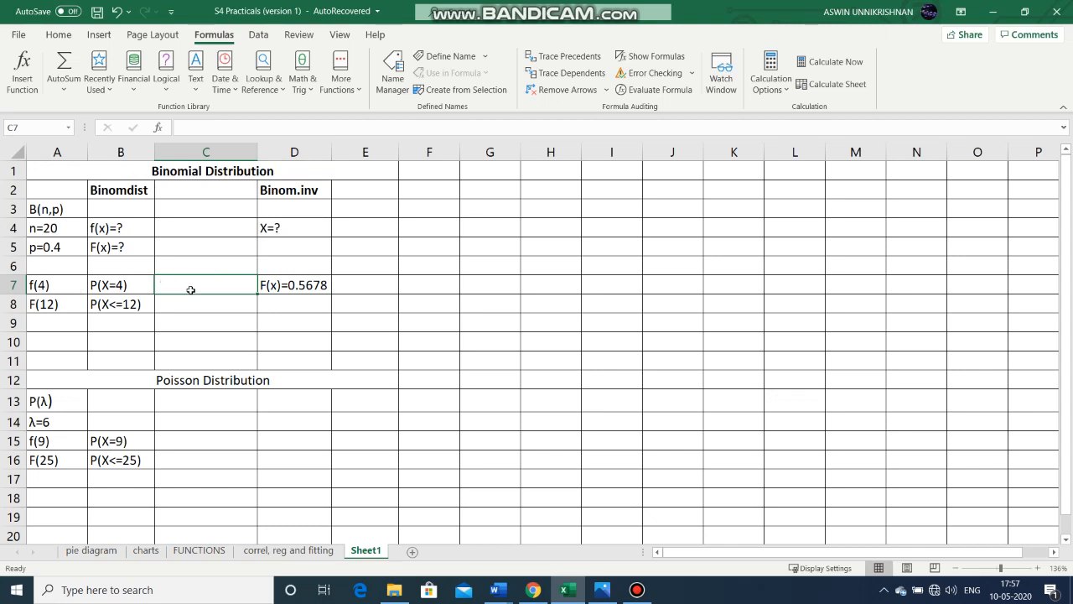
left_click(342, 84)
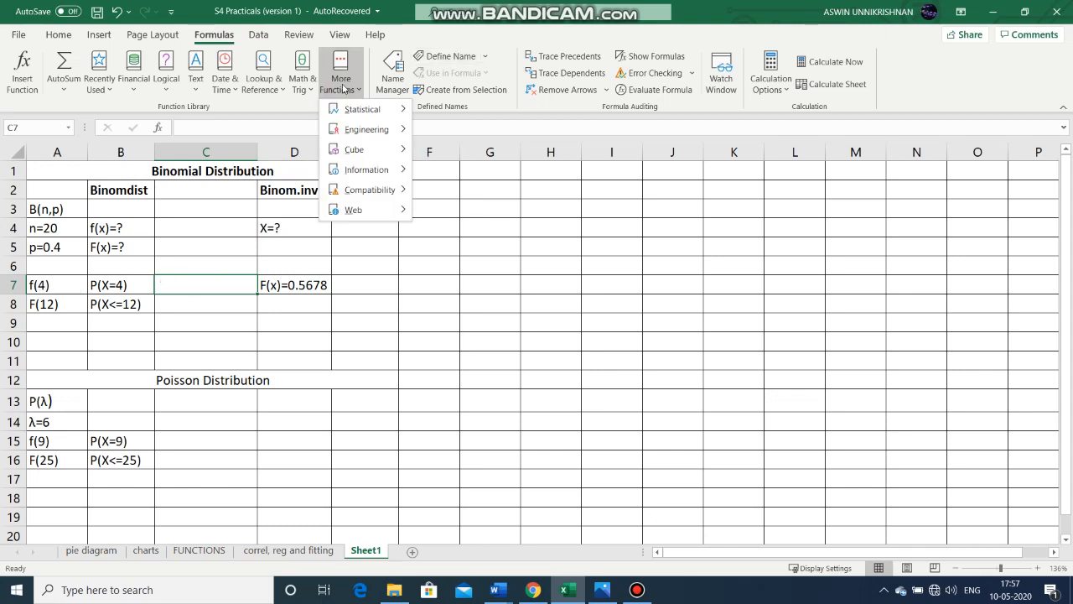
mouse_move(361, 119)
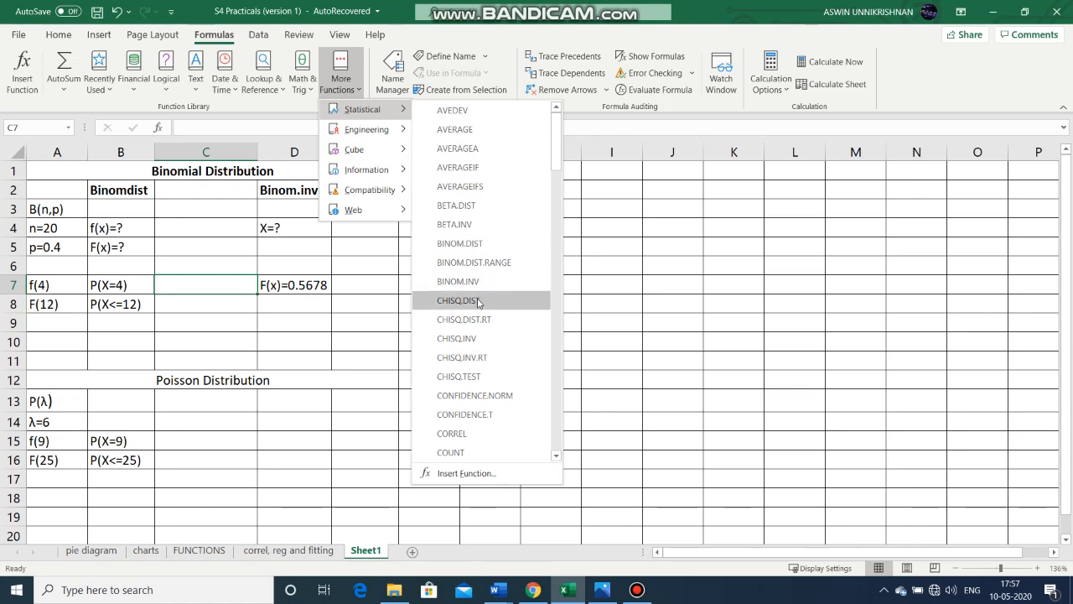
left_click(474, 243)
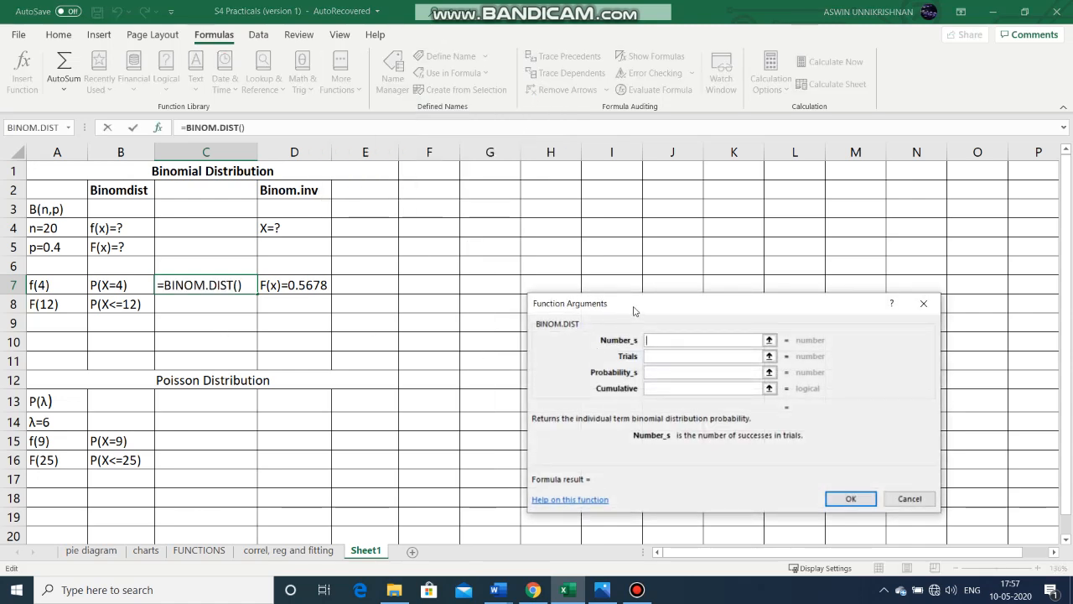
left_click_drag(634, 311, 483, 225)
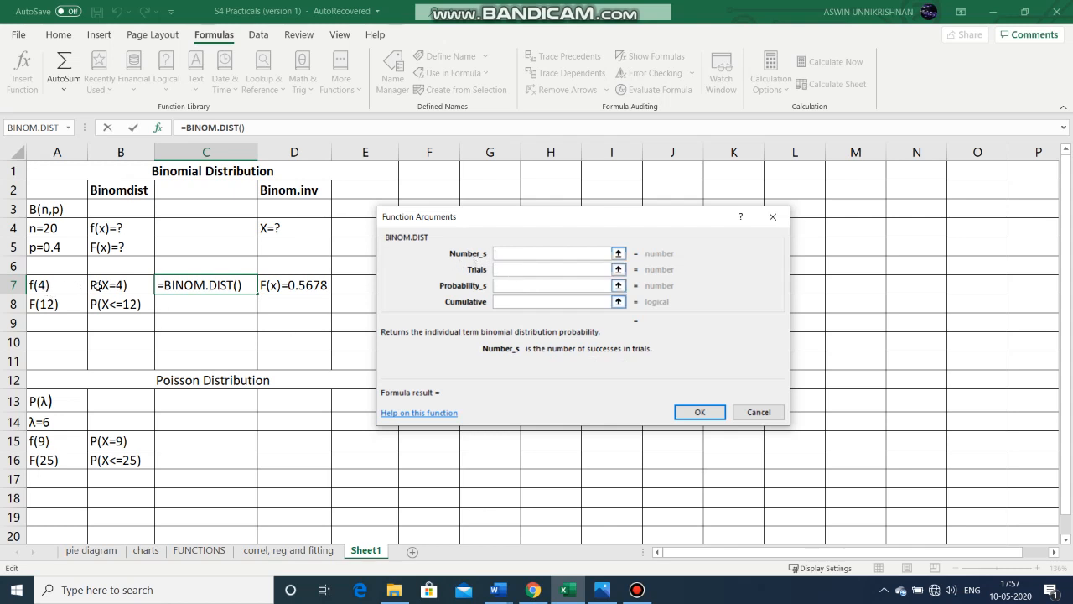
type("4")
left_click(515, 268)
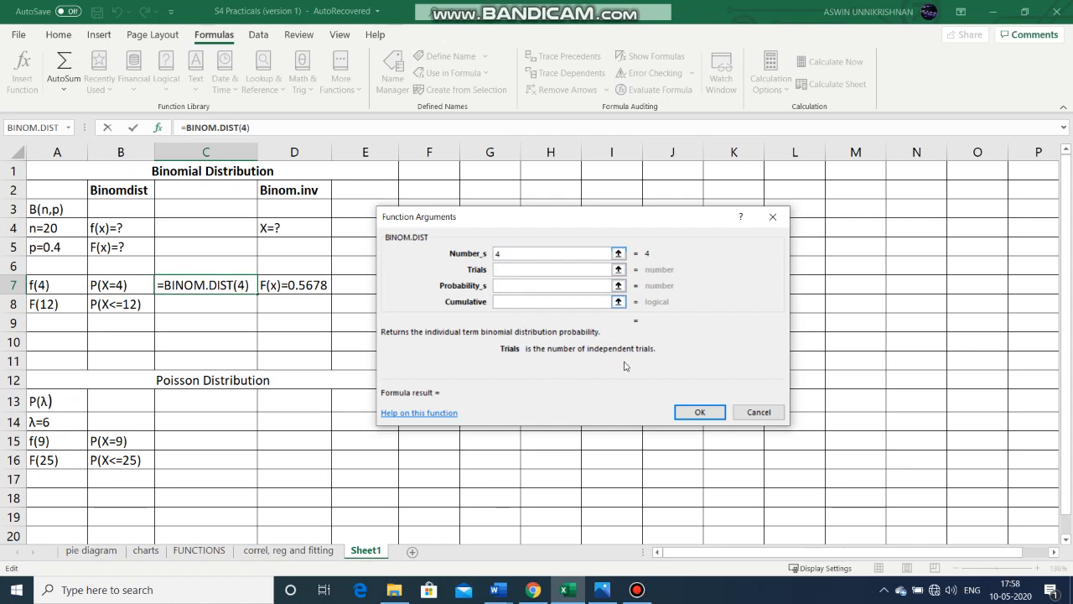
type("20")
left_click(511, 285)
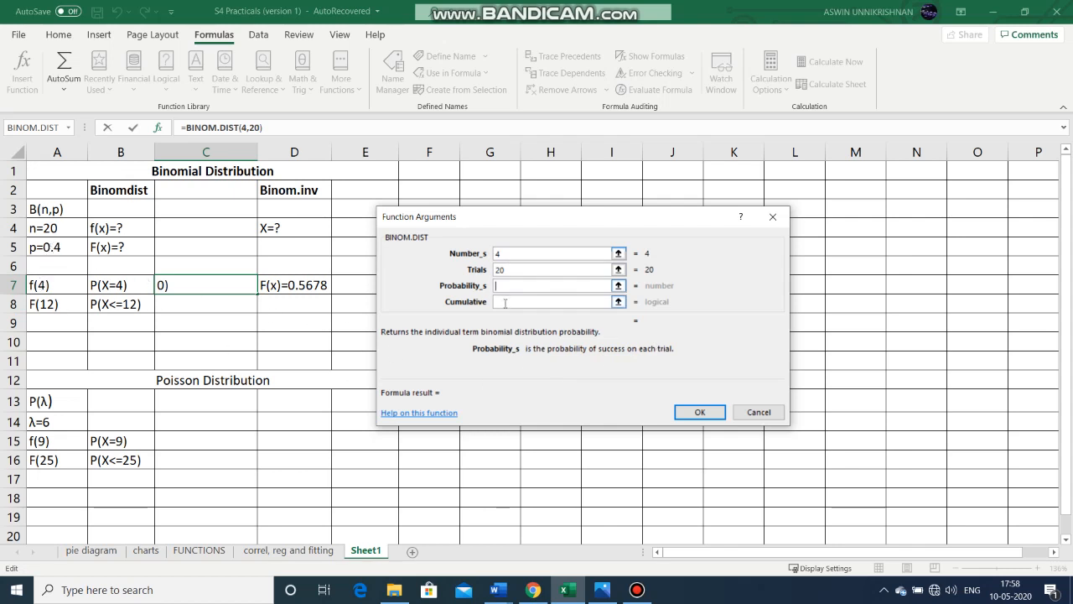
type("0.4")
left_click(506, 303)
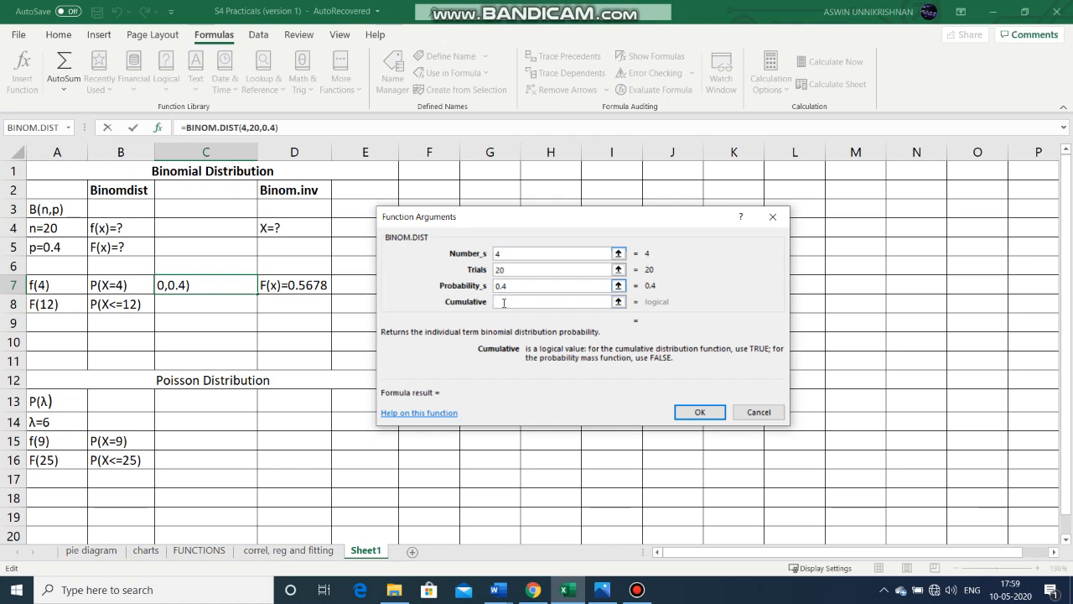
type("true")
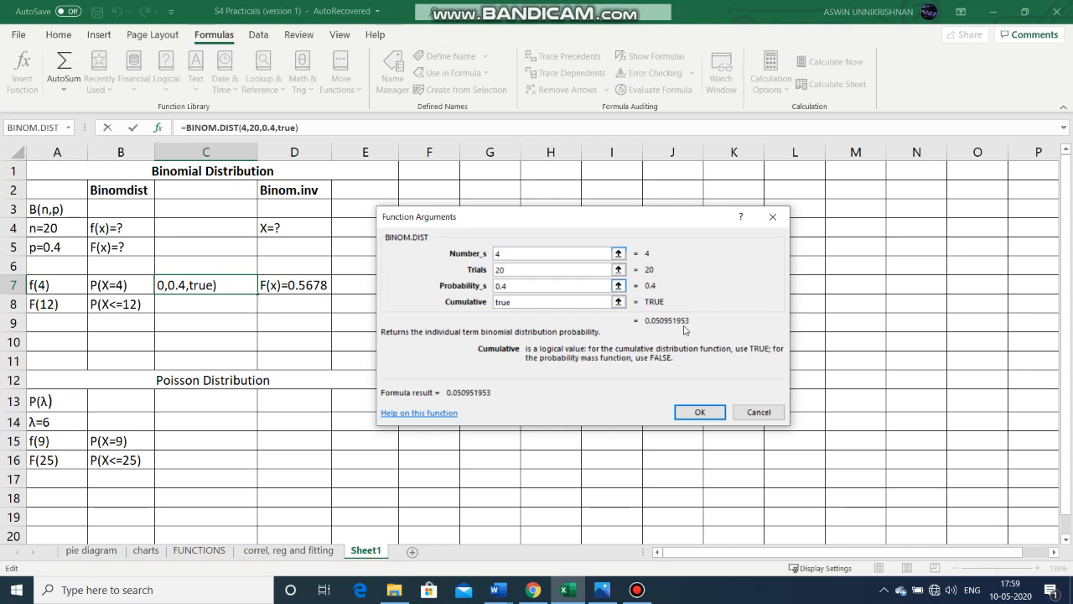
key("BackSpace")
key("BackSpace")
key("BackSpace")
key("BackSpace")
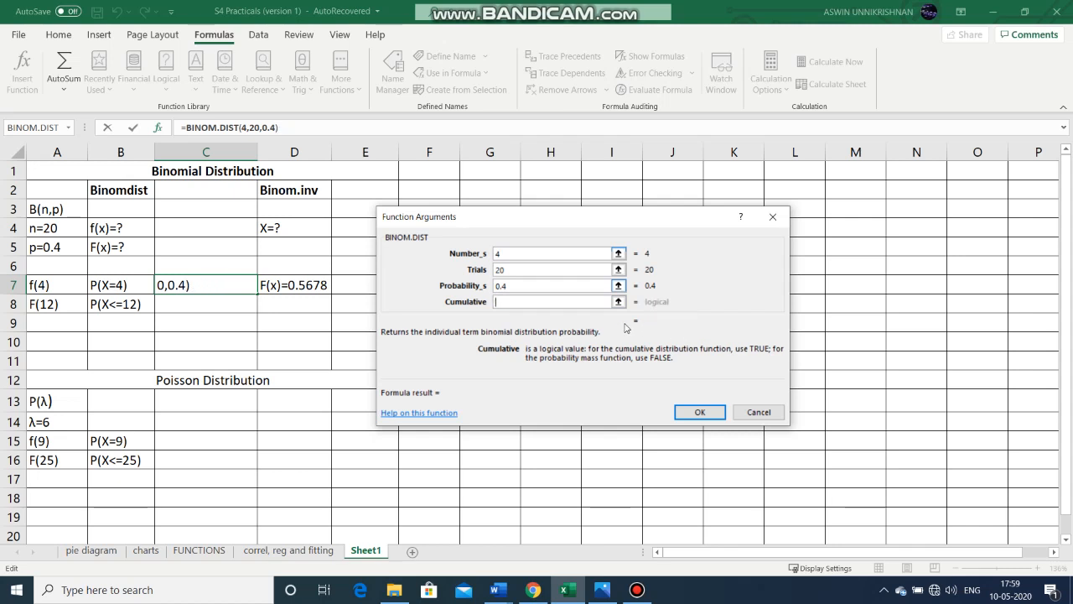
Set the Cumulative argument to FALSE and complete the BINOM.DIST formula for P(X=4)
type("false")
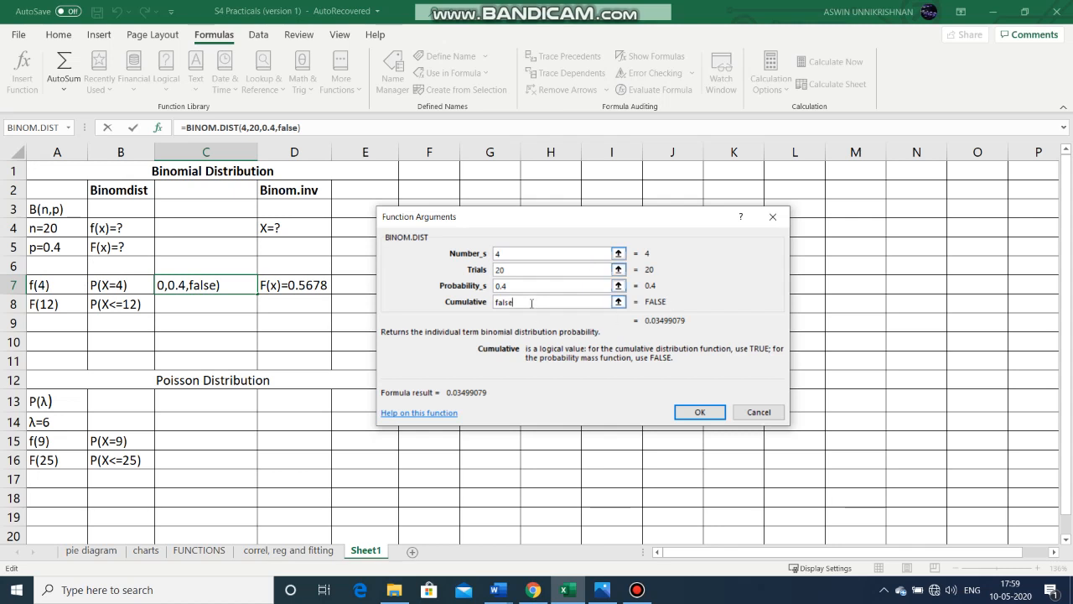
left_click(701, 412)
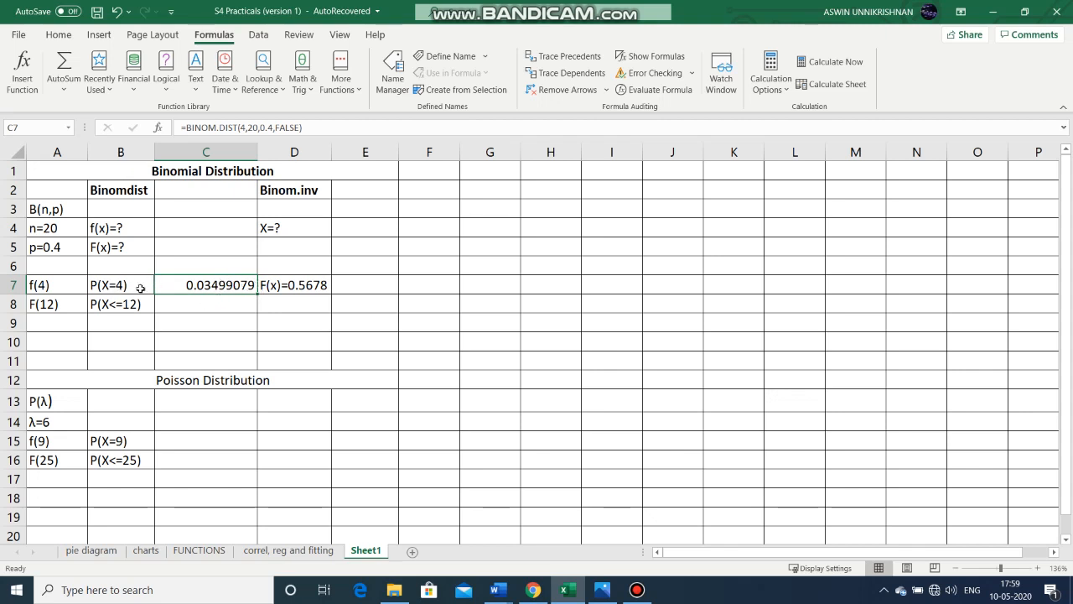
Calculate P(X<=12) in C8 using BINOM.DIST with Number_s 12, Trials 20, Probability_s 0.4 and Cumulative TRUE
left_click(189, 305)
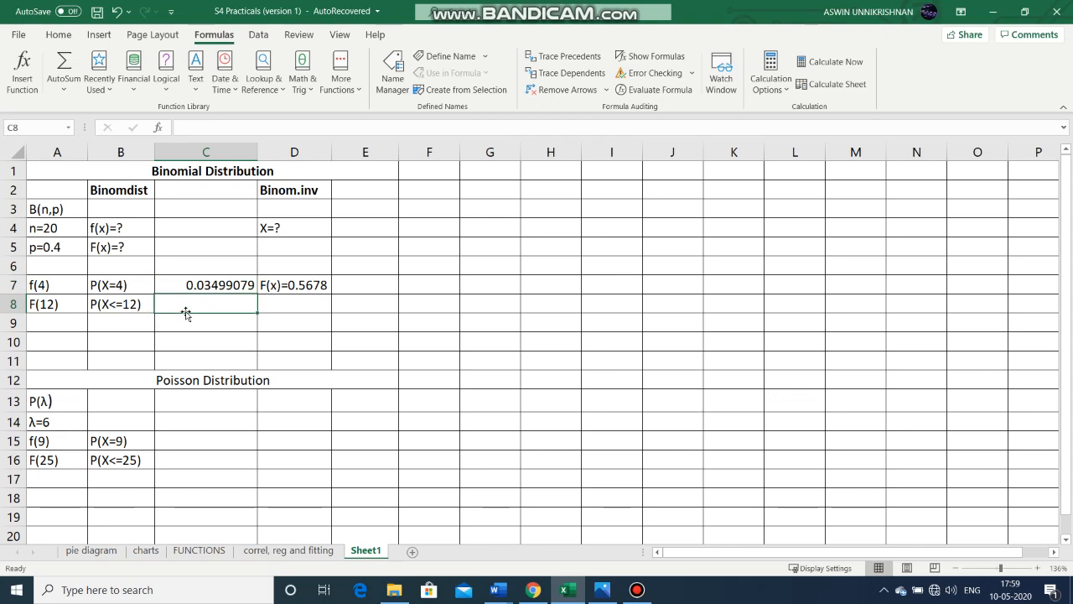
left_click(99, 83)
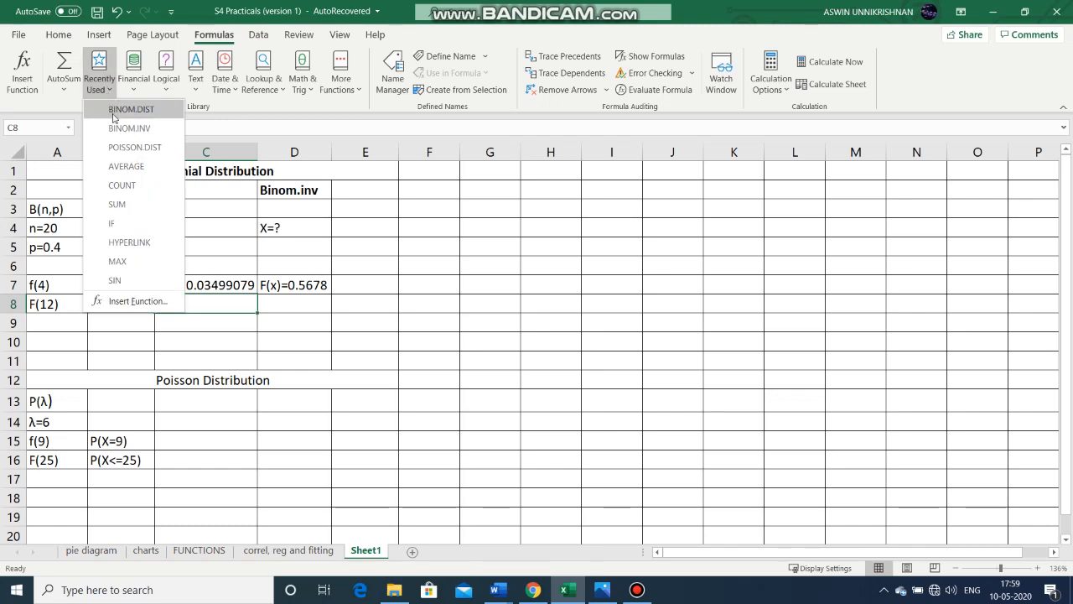
left_click(114, 114)
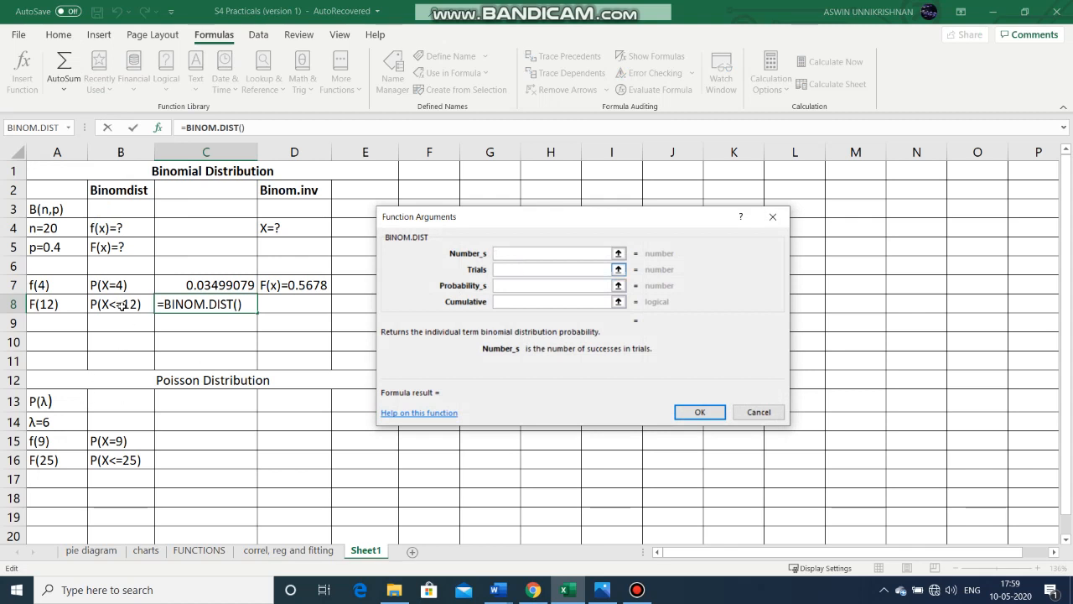
type("12")
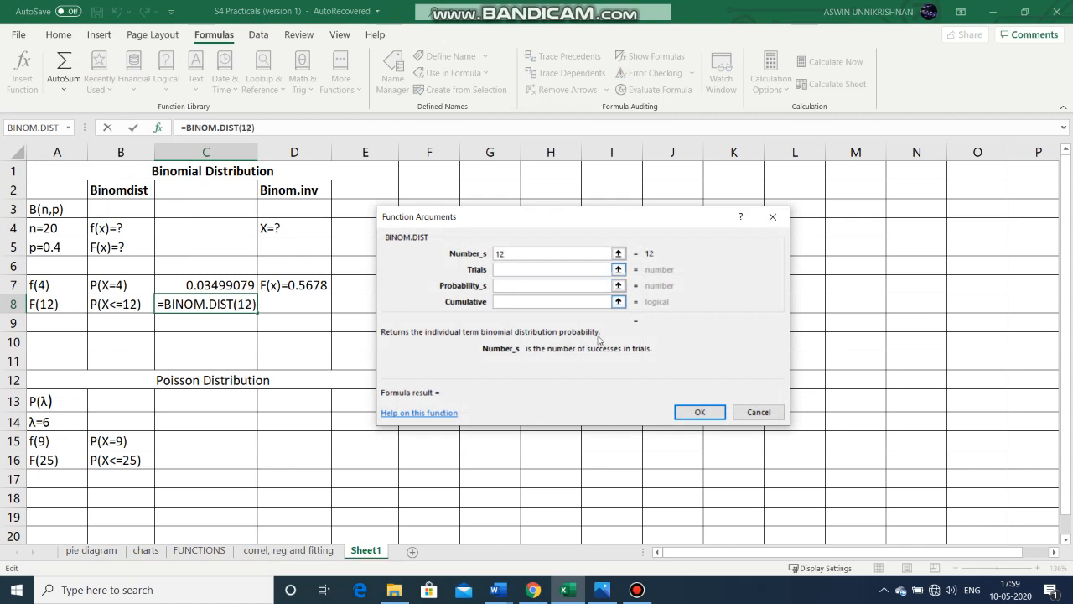
left_click(584, 271)
type("20")
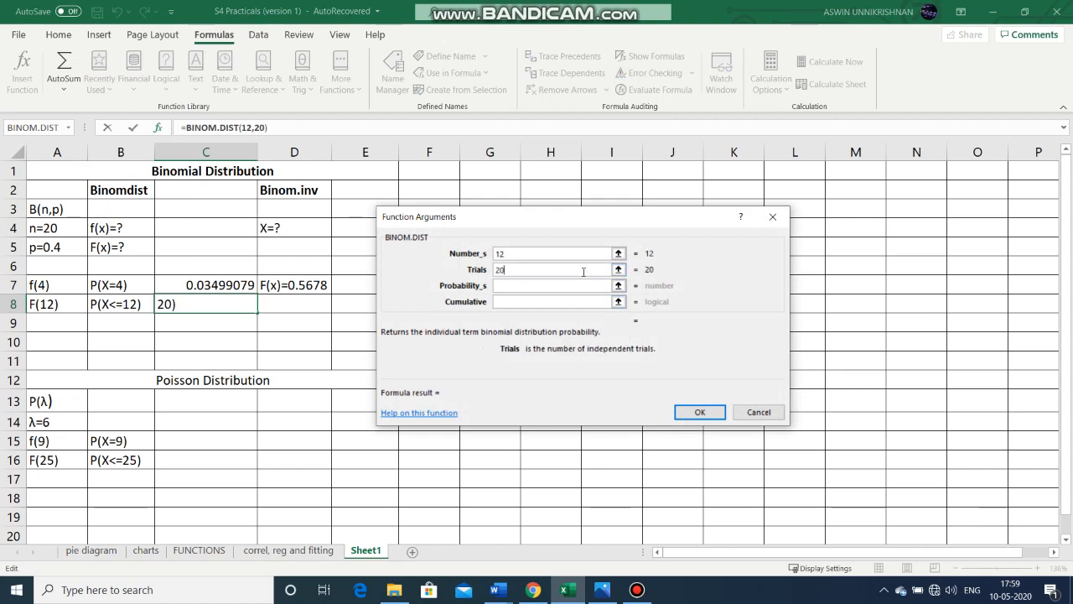
left_click(575, 285)
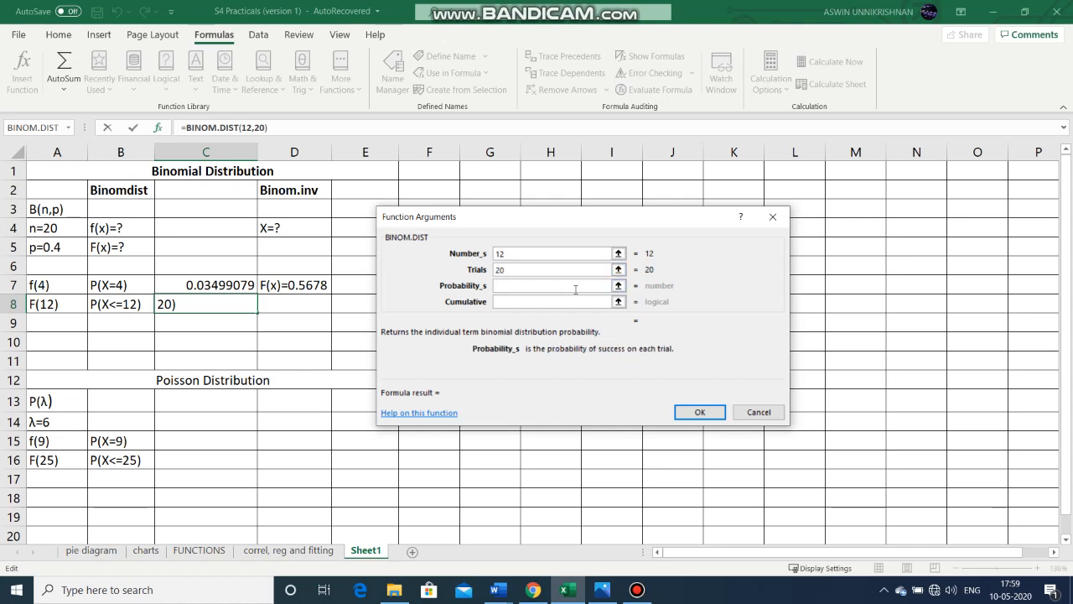
type("0.4")
left_click(561, 301)
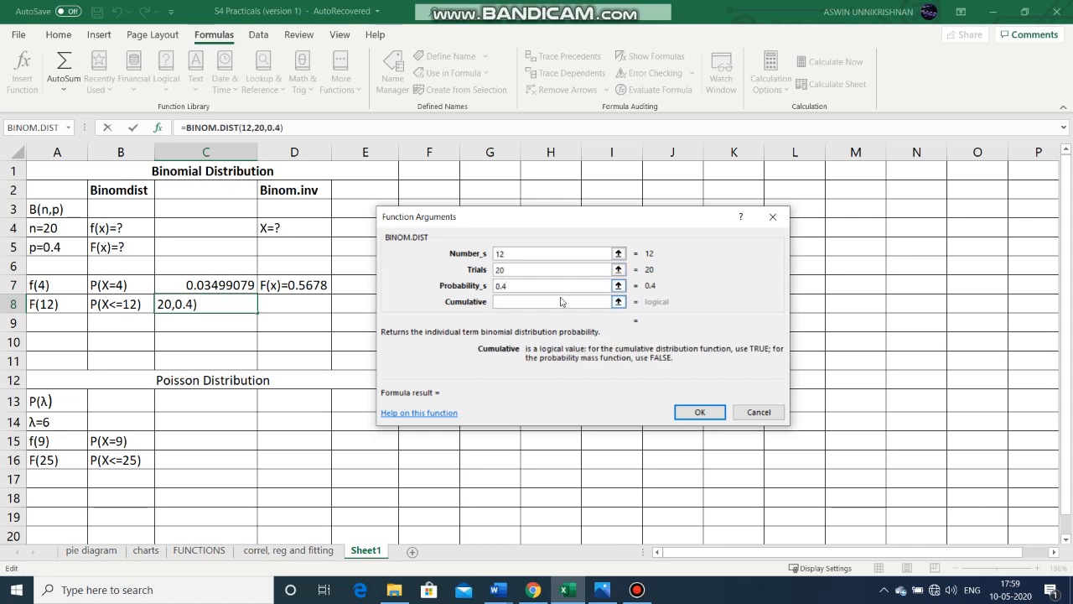
type("true")
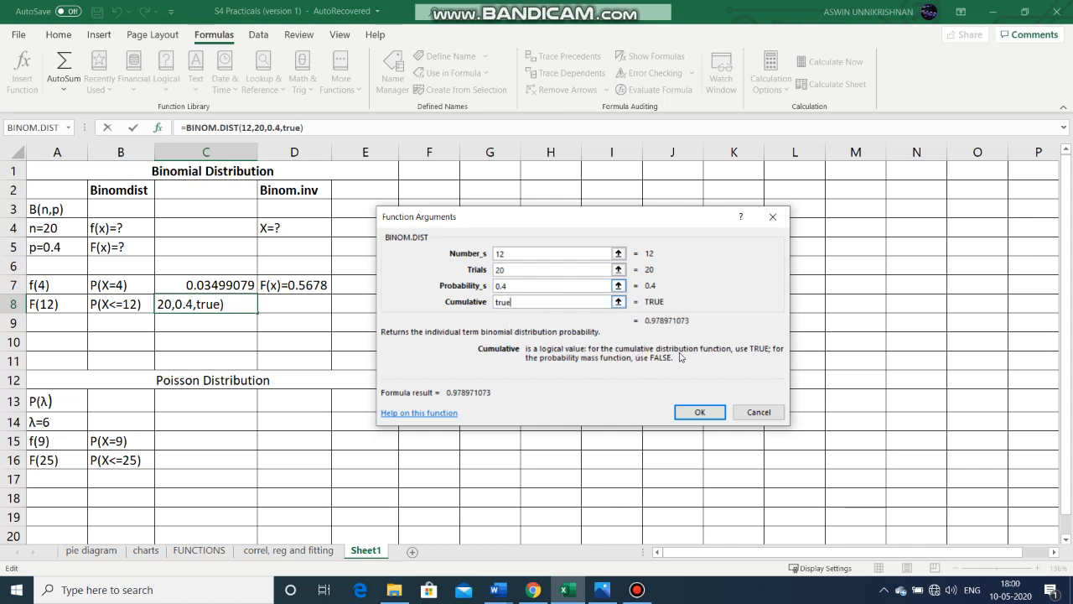
left_click(697, 414)
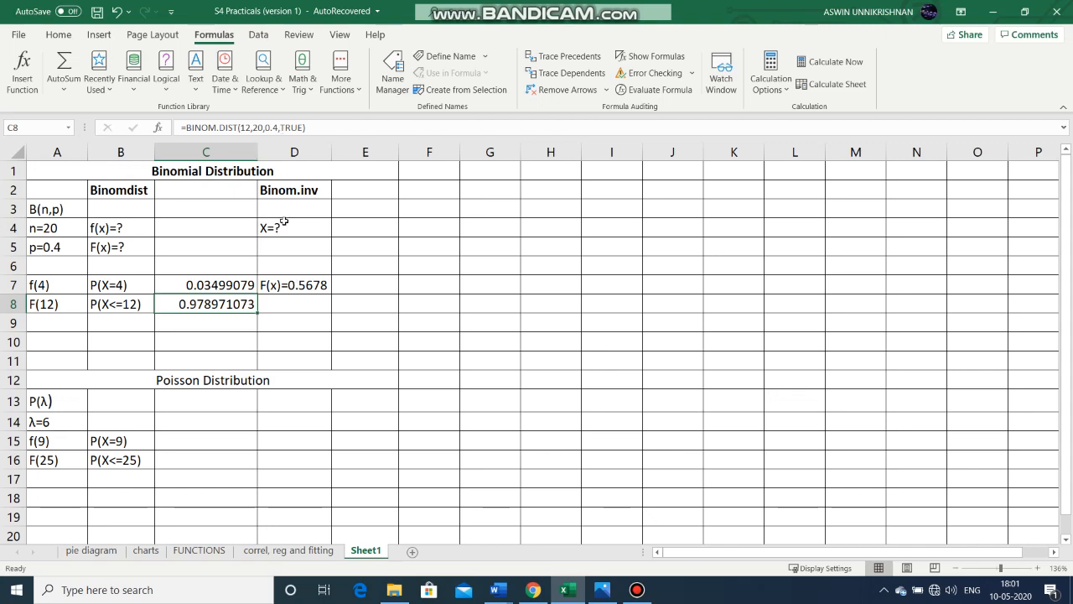
Calculate X in E7 using BINOM.INV with Trials 20, Probability_s 0.4 and Alpha 0.5678
left_click(368, 286)
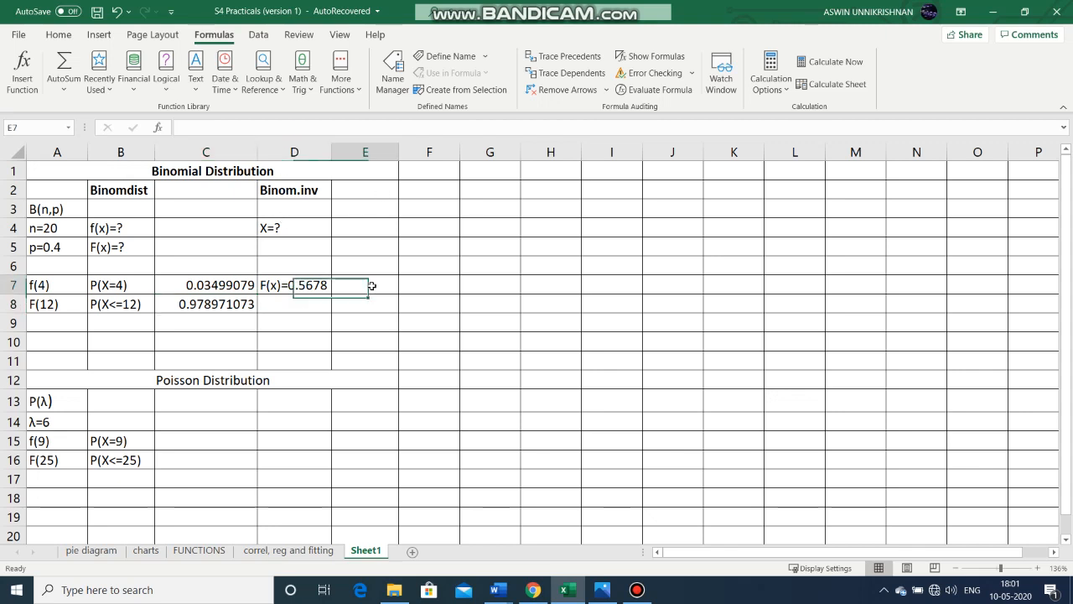
left_click(352, 89)
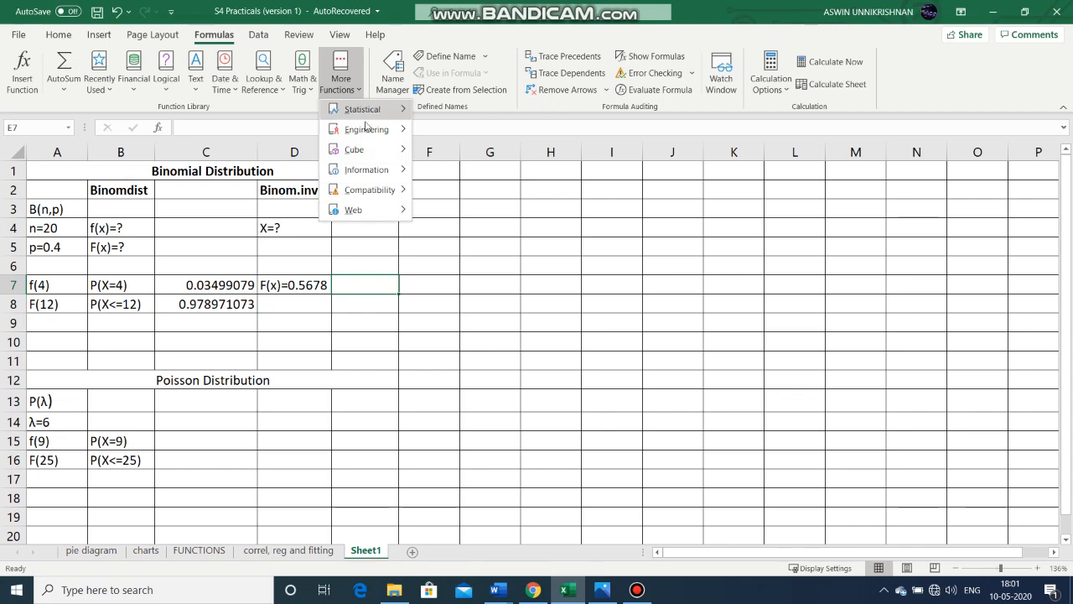
mouse_move(373, 118)
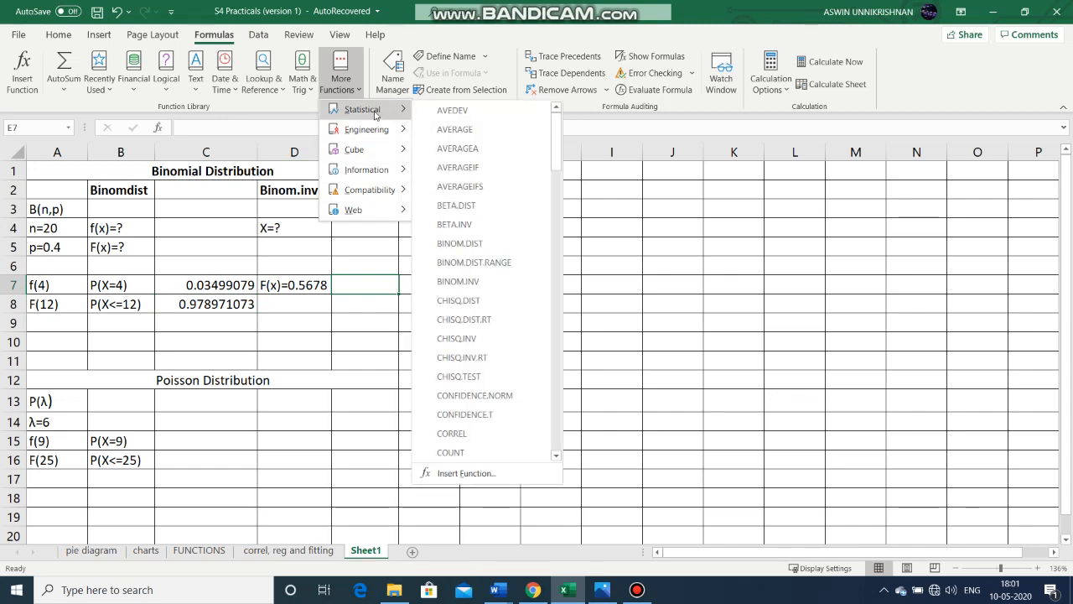
left_click(483, 285)
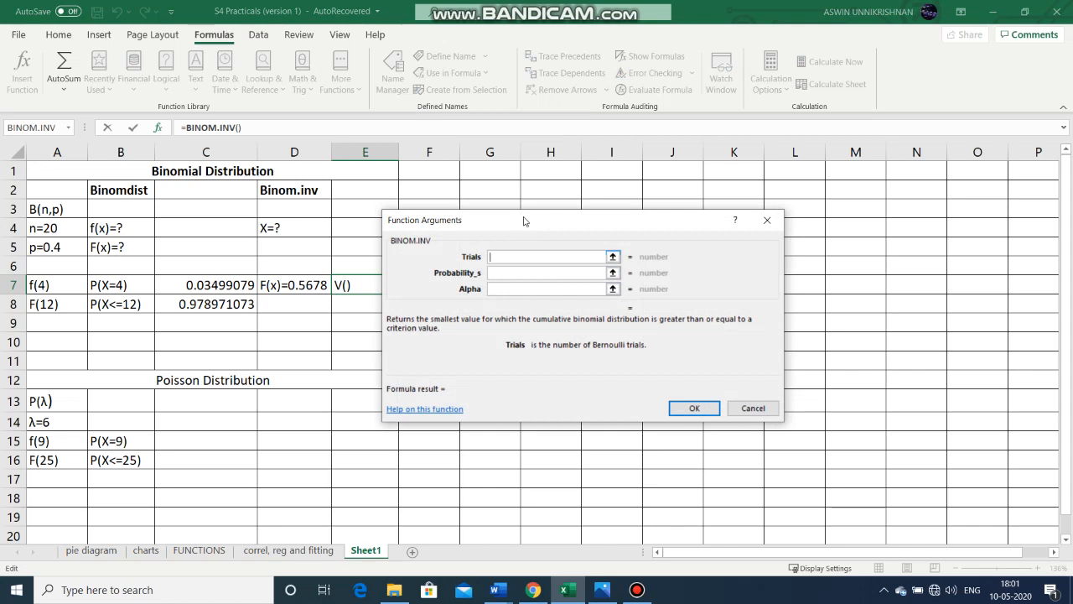
left_click_drag(524, 221, 559, 213)
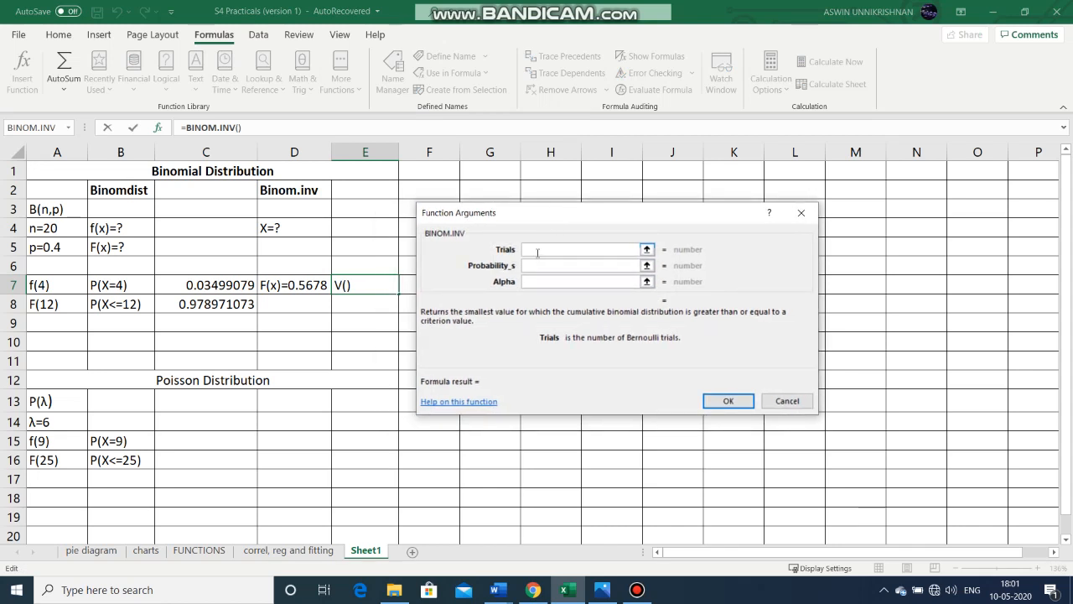
type("20")
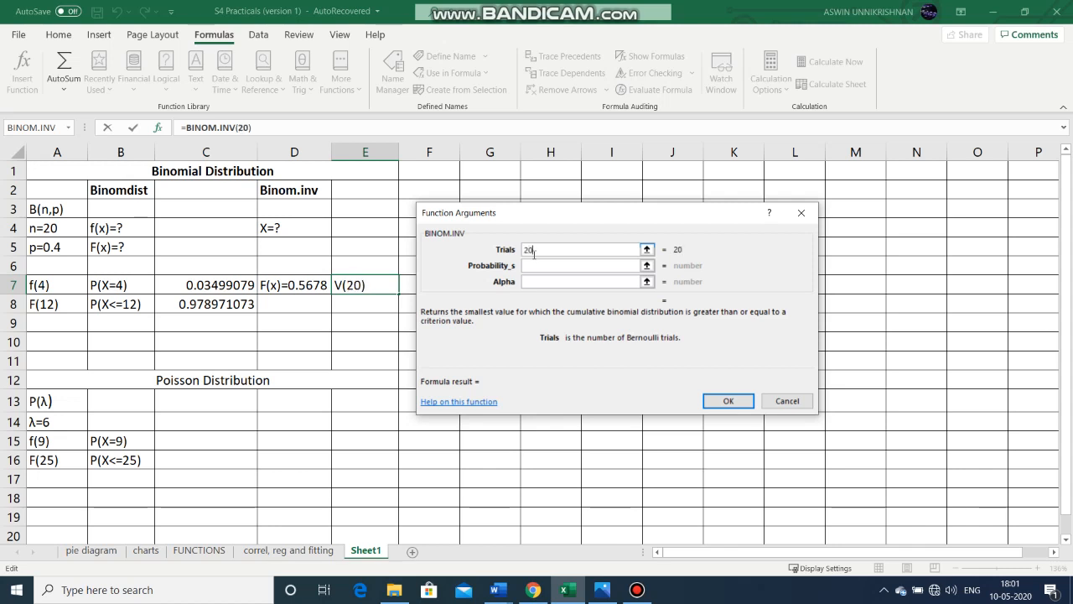
left_click(534, 265)
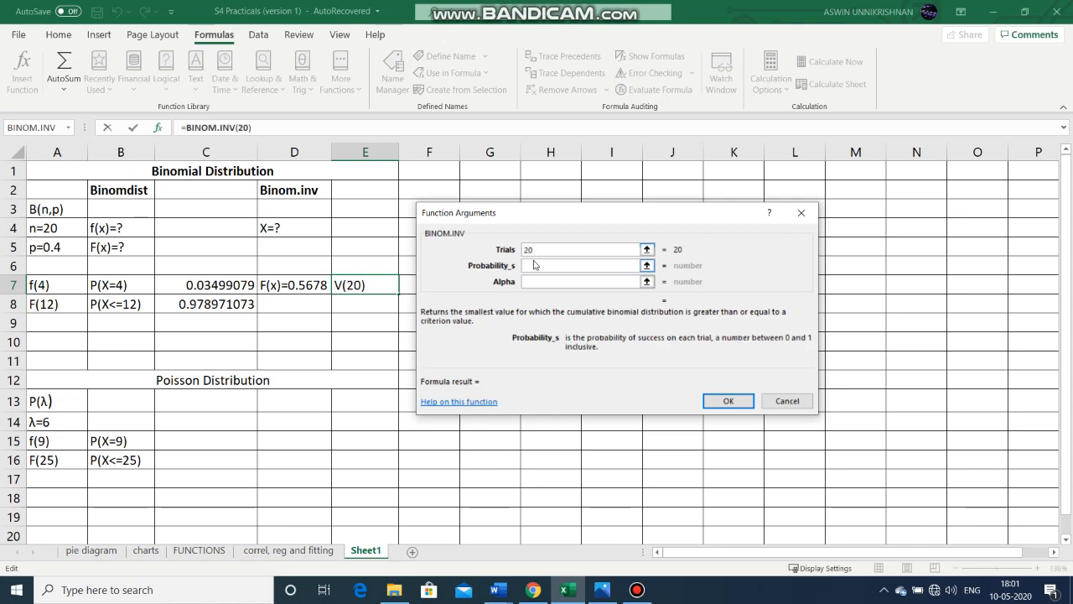
type("0.4")
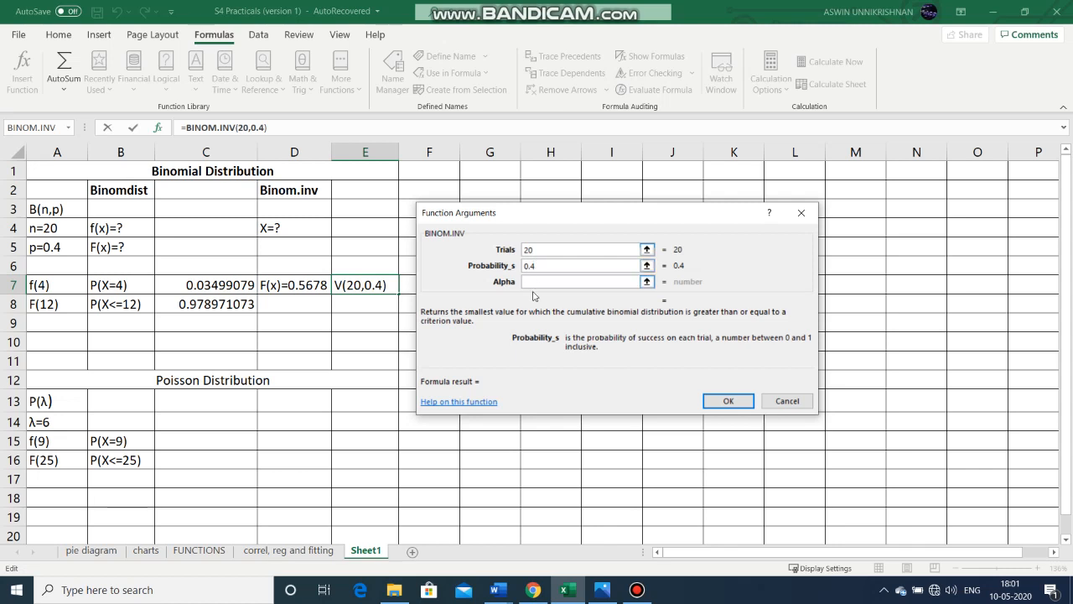
left_click(536, 281)
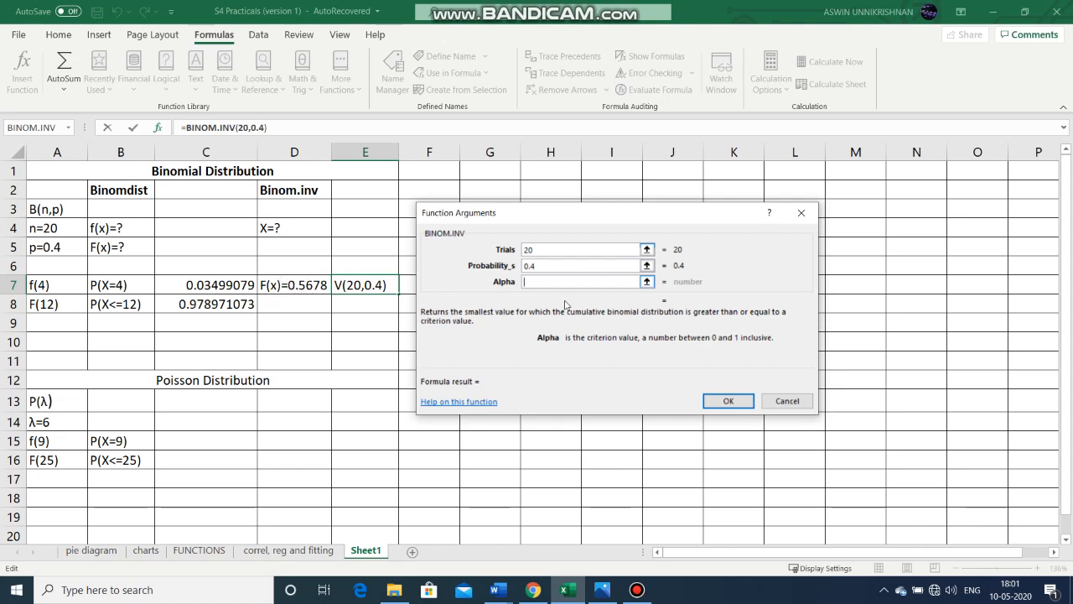
type("0.5678")
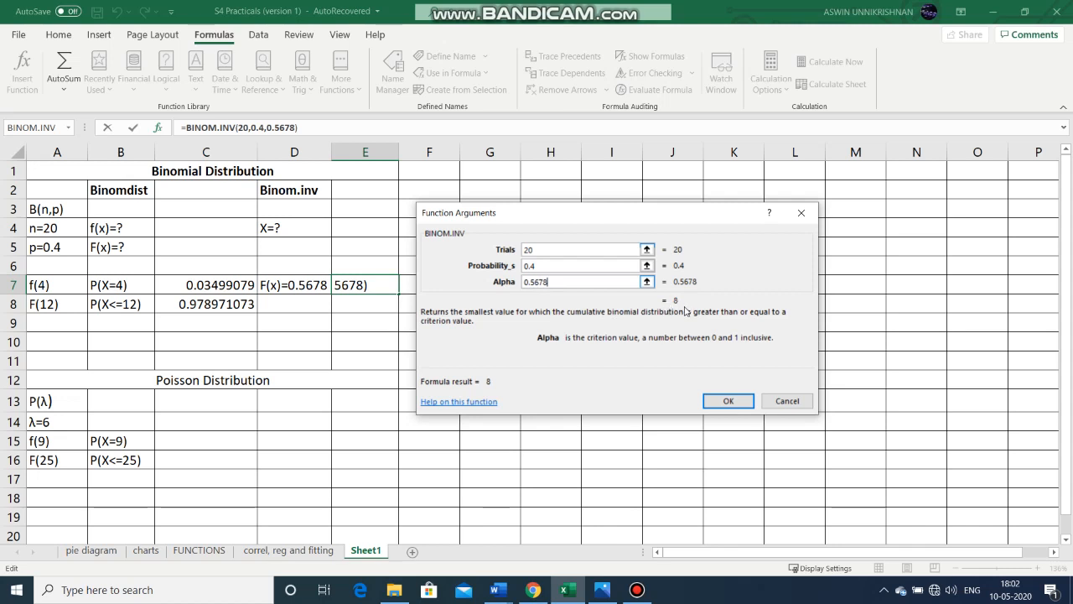
left_click(718, 404)
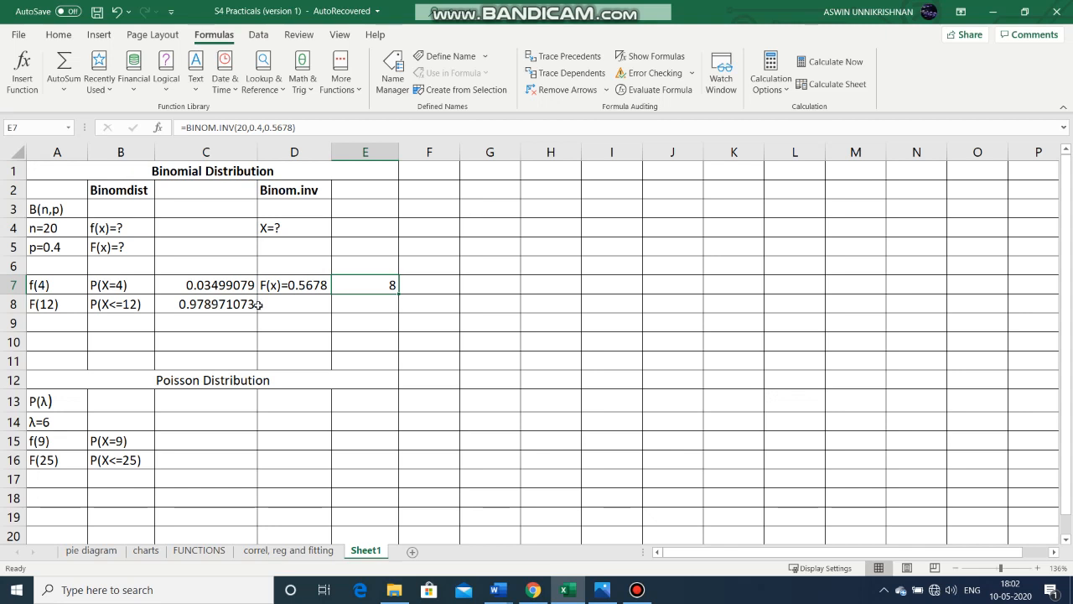
Calculate X in E8 using BINOM.INV with Trials 20, Probability_s 0.4 and Alpha 0.9789
left_click(359, 307)
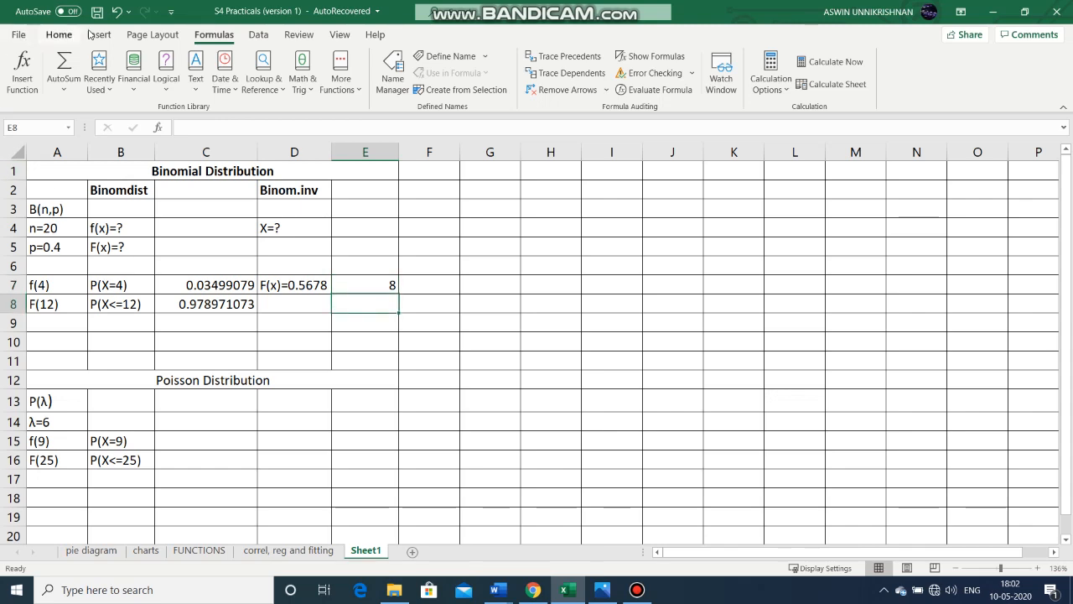
left_click(107, 92)
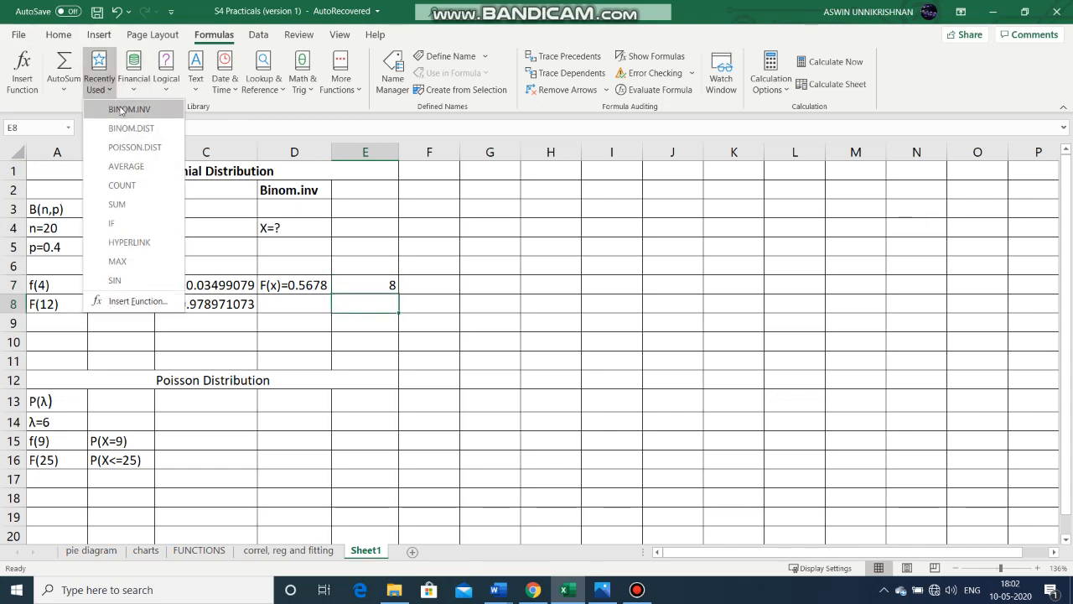
left_click(121, 110)
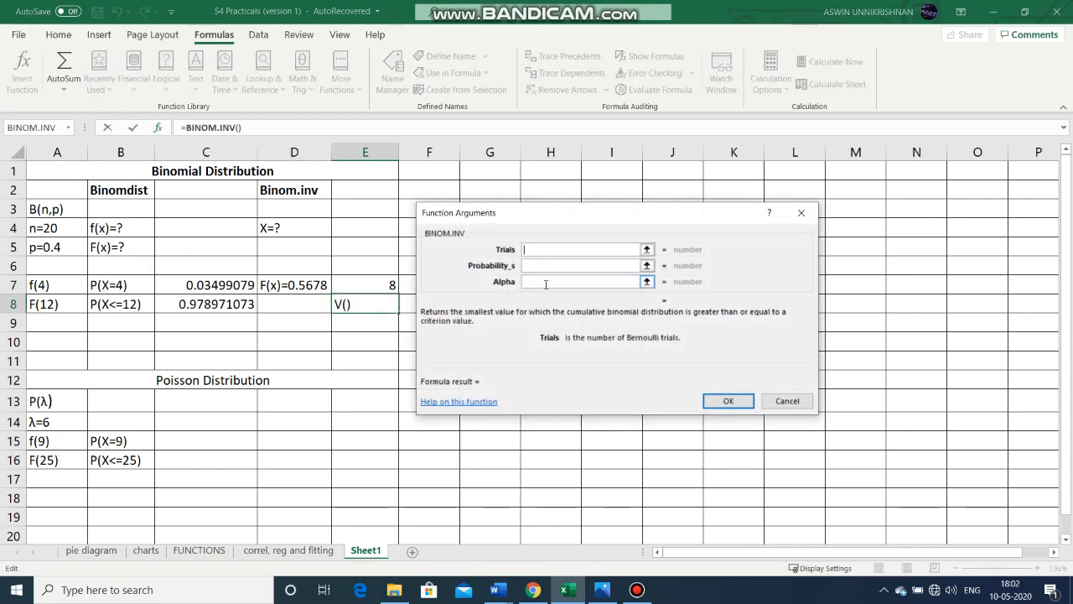
type("20")
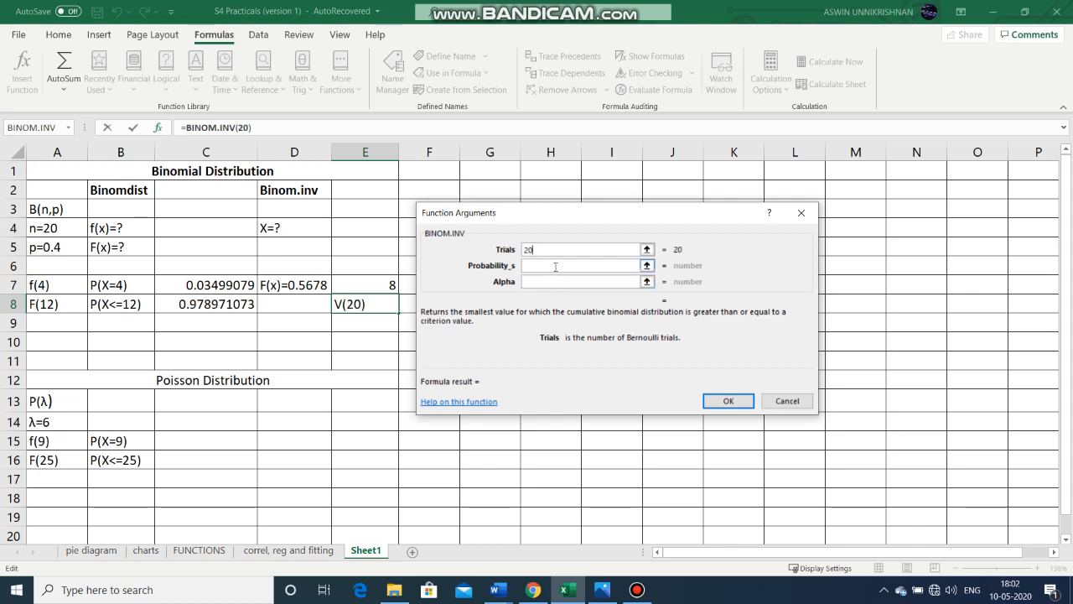
left_click(555, 266)
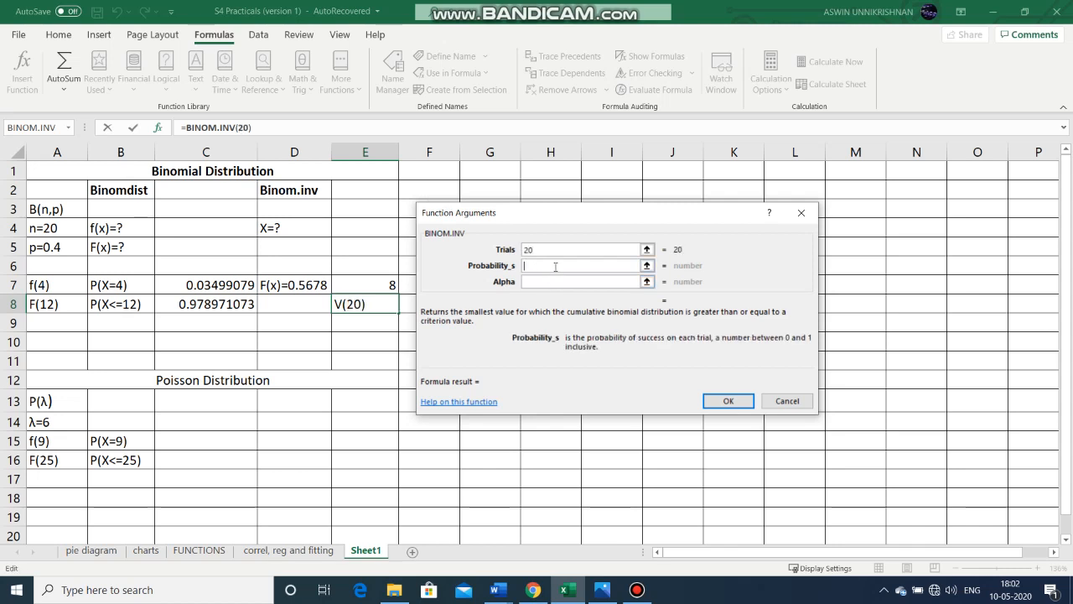
type(".4")
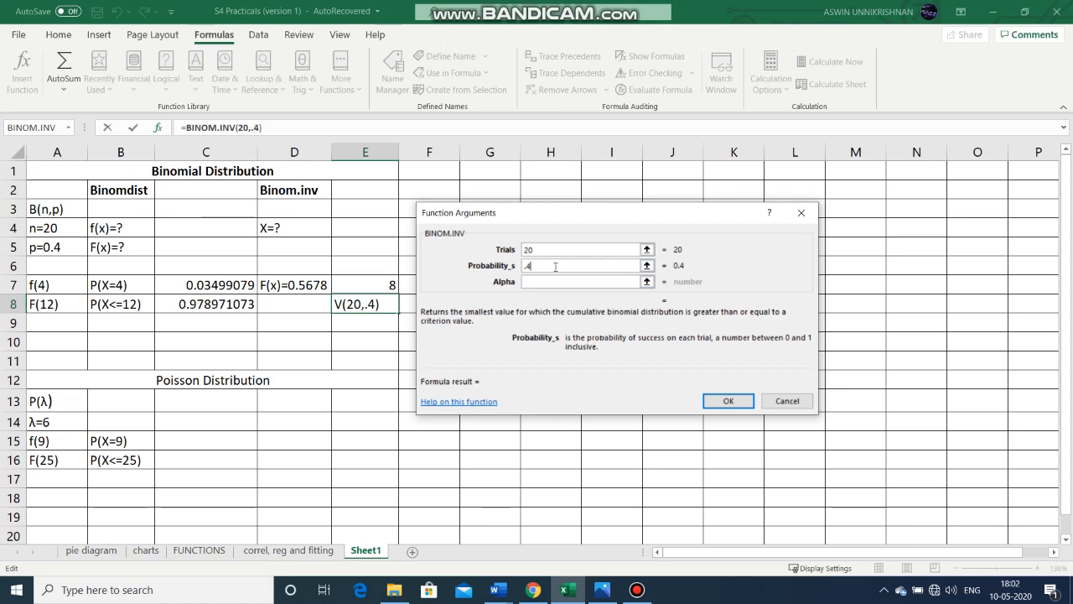
left_click(546, 282)
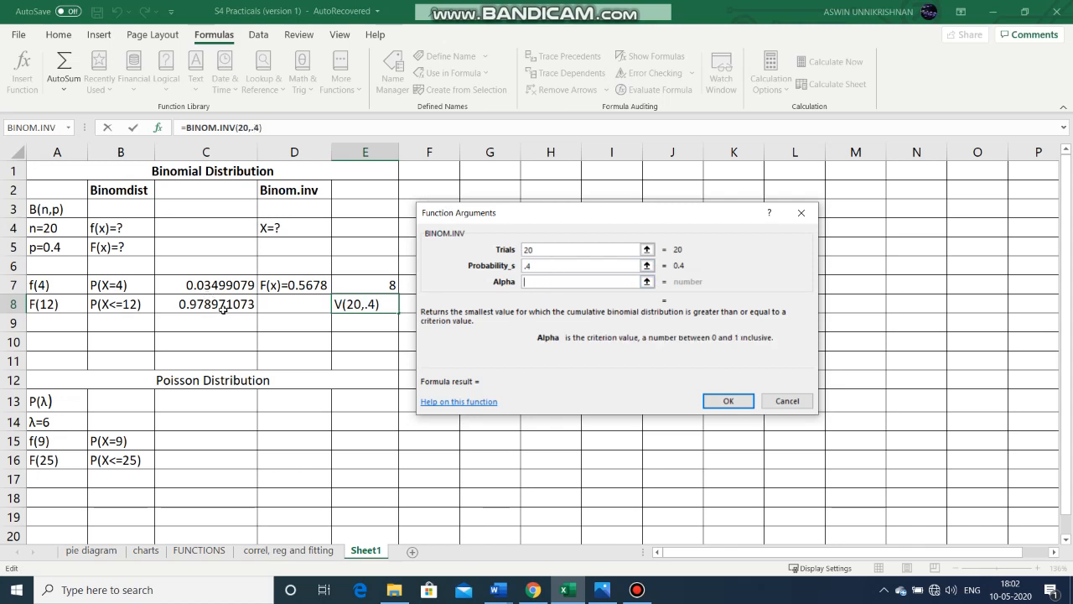
type("0.9")
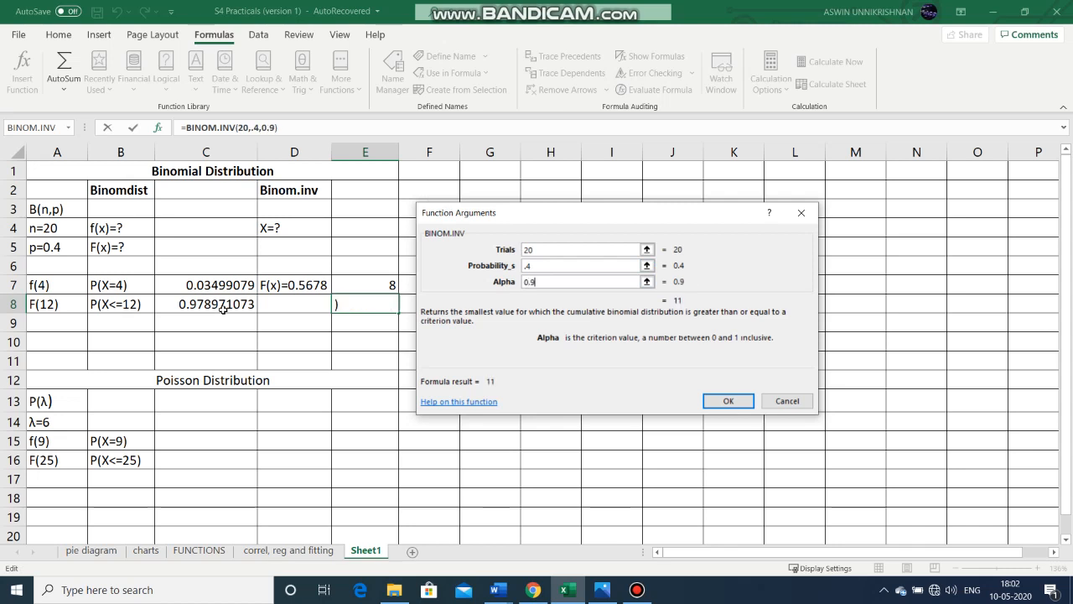
type("789")
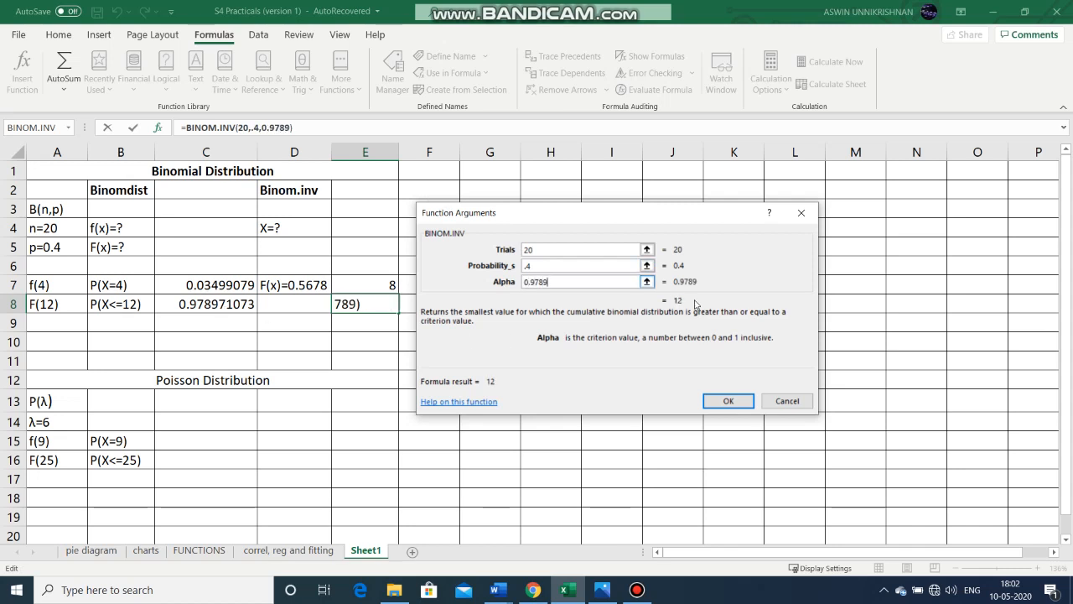
left_click(728, 402)
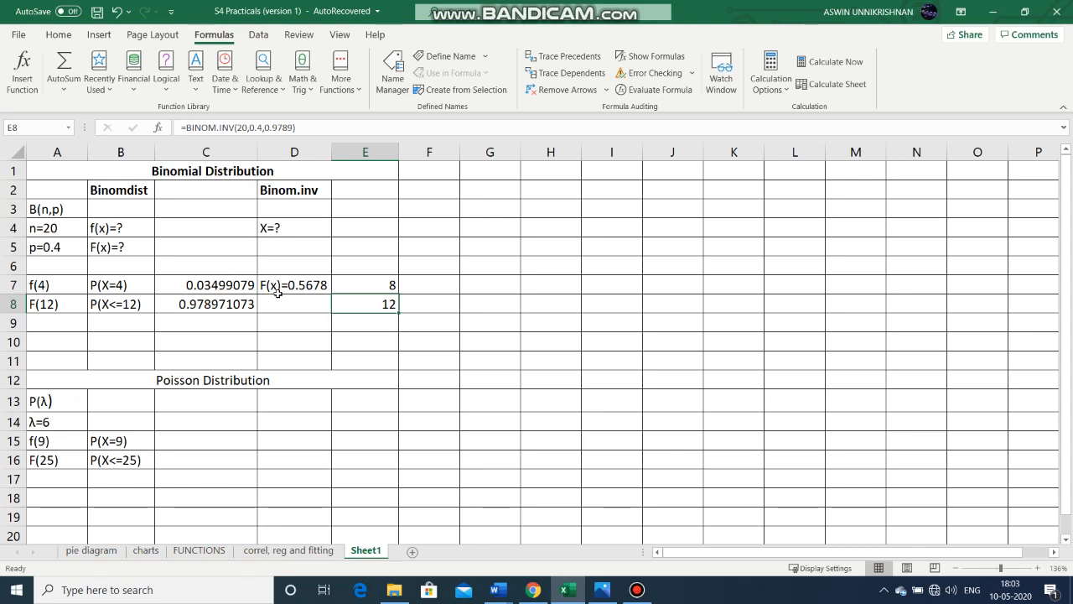
Enter the heading X in E6 above the two BINOM.INV results
left_click(377, 269)
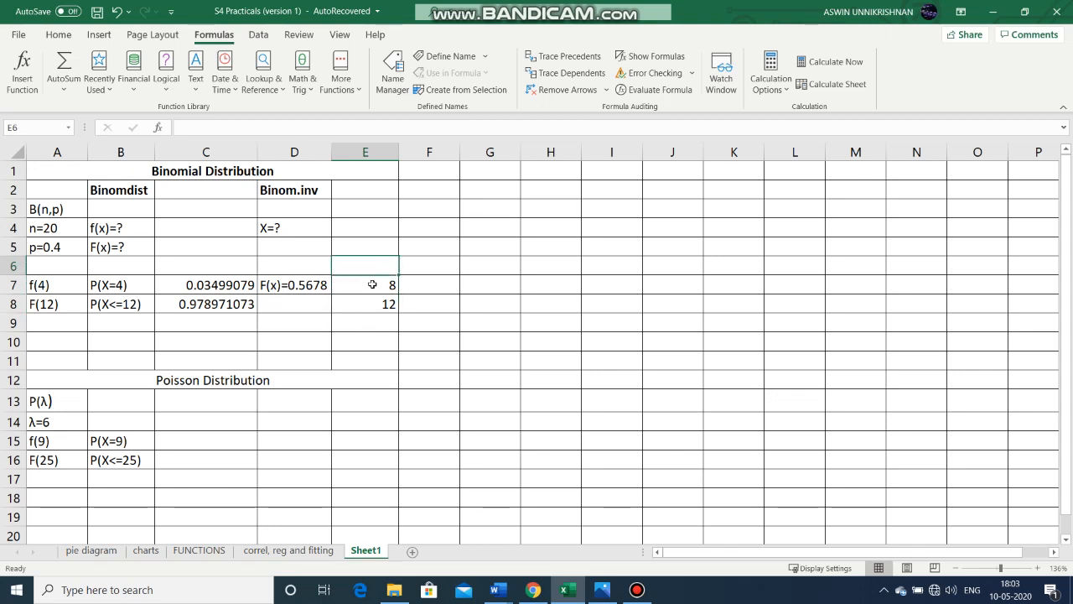
type("X")
key("Return")
left_click(383, 307)
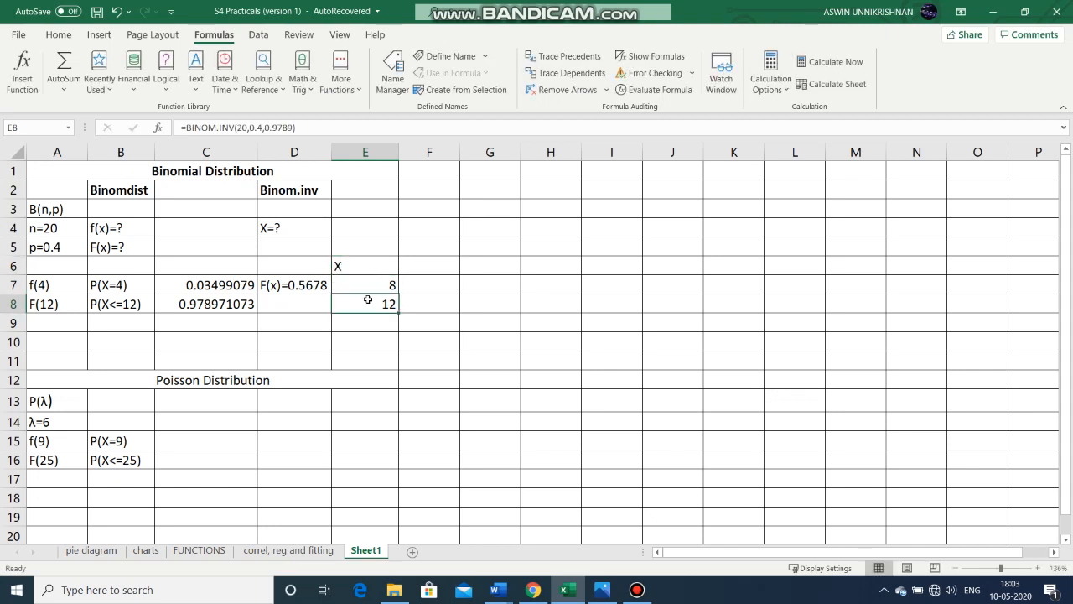
Review the descriptions of the BINOM.DIST arguments Trials, Probability_s and Cumulative without entering a formula
left_click(109, 192)
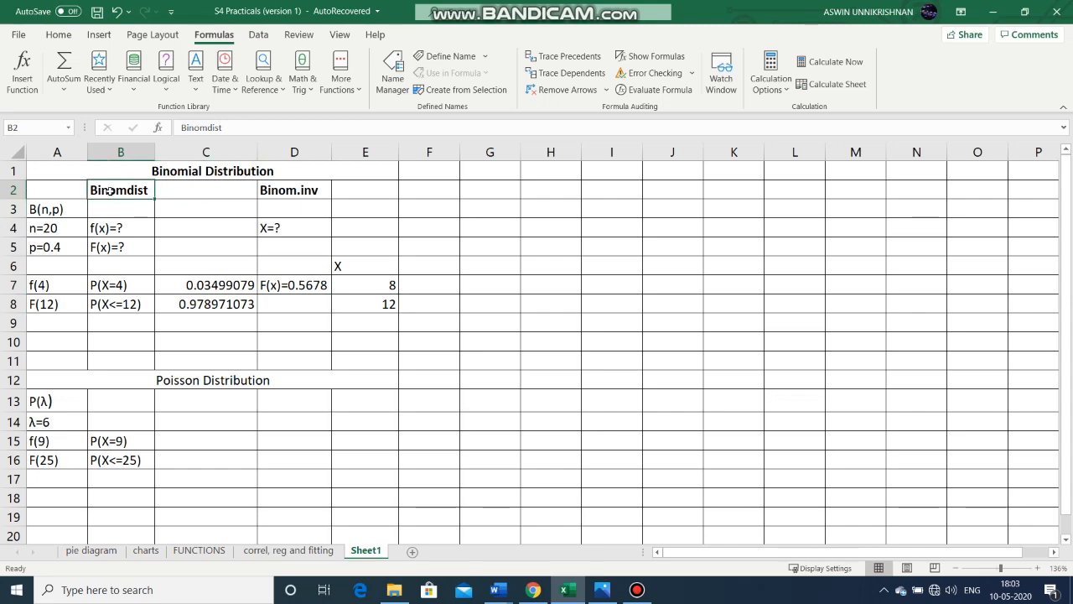
left_click(99, 82)
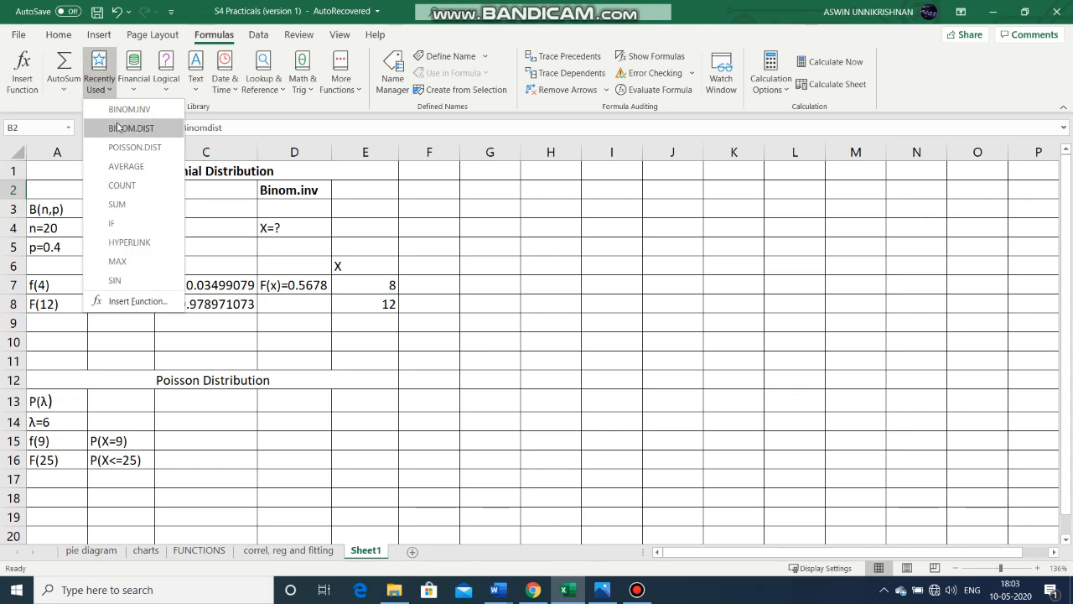
left_click(117, 128)
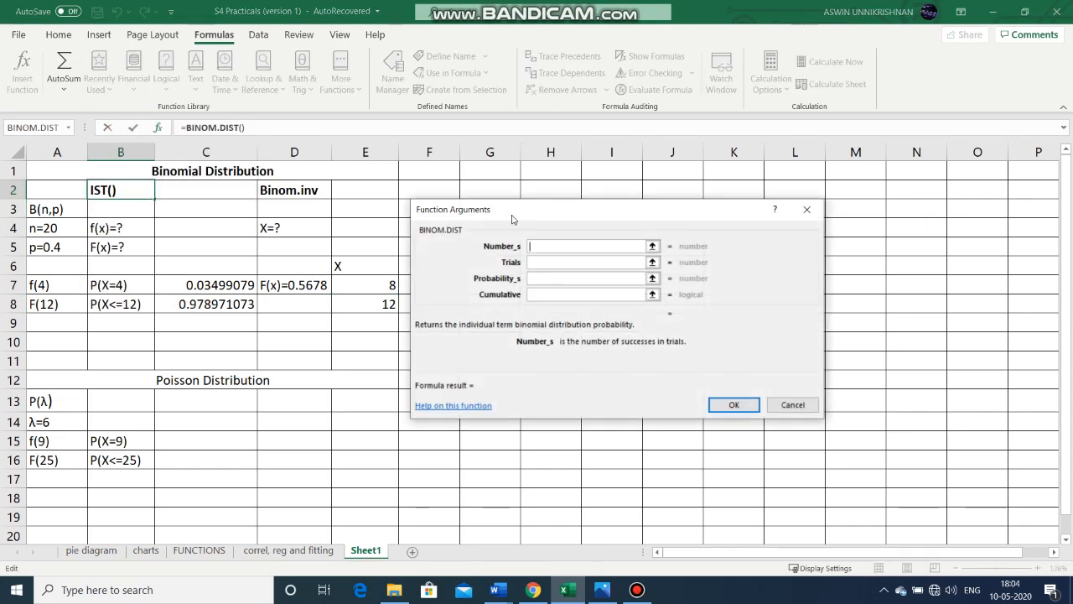
left_click(543, 262)
left_click(543, 262)
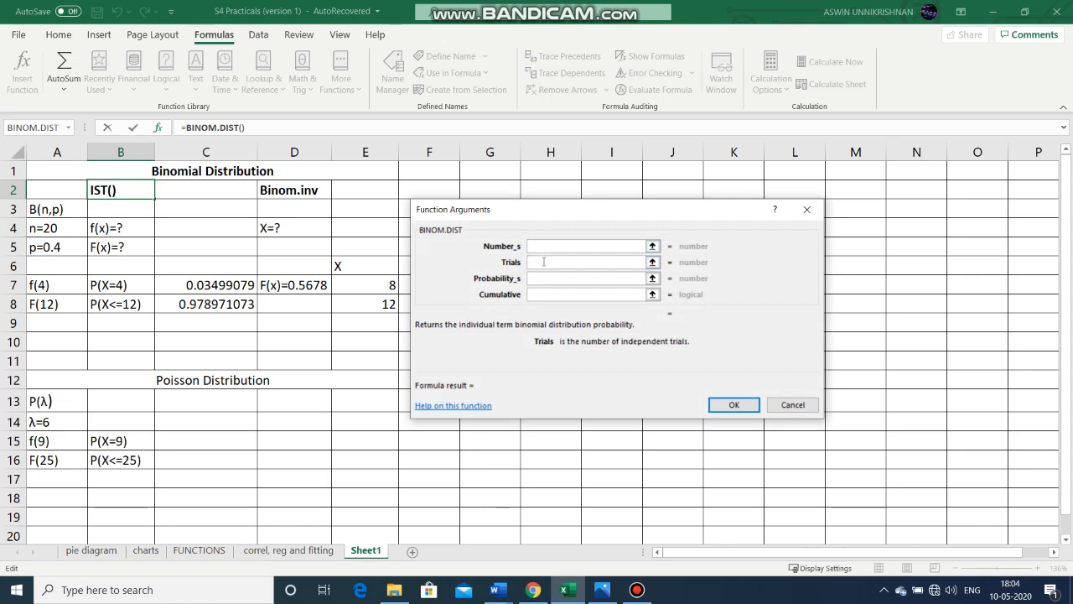
left_click(541, 277)
left_click(540, 279)
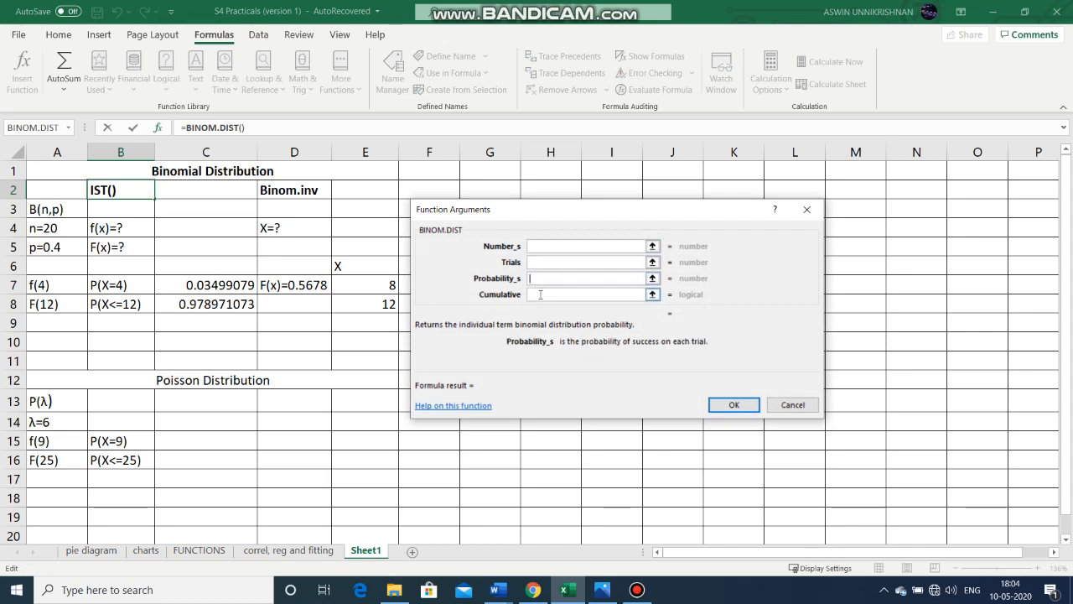
left_click(539, 294)
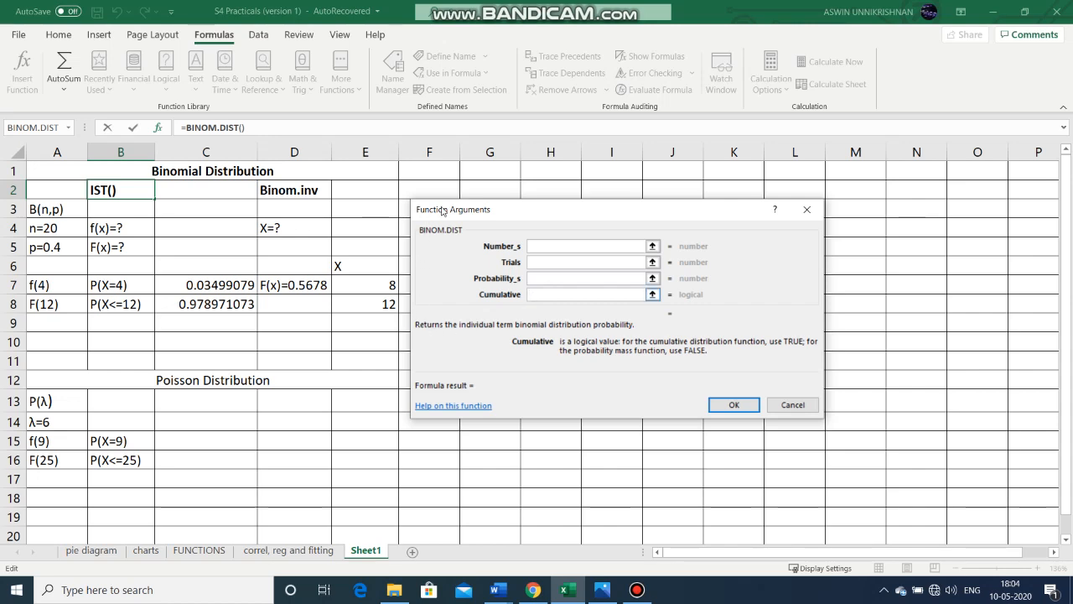
left_click(807, 209)
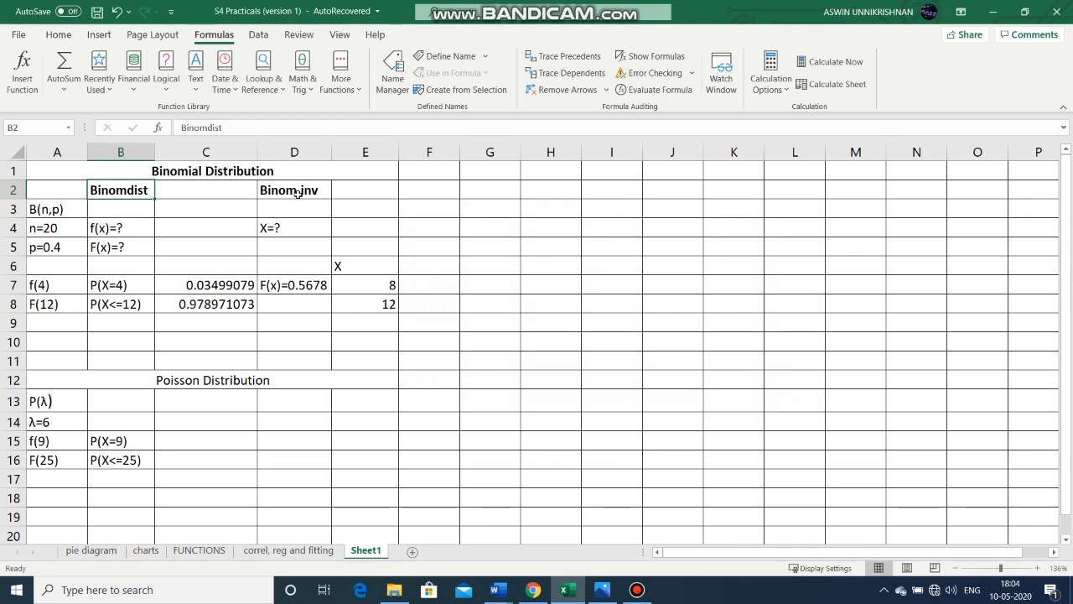
Review the BINOM.INV arguments, including the description of Alpha, without entering a formula
left_click(98, 84)
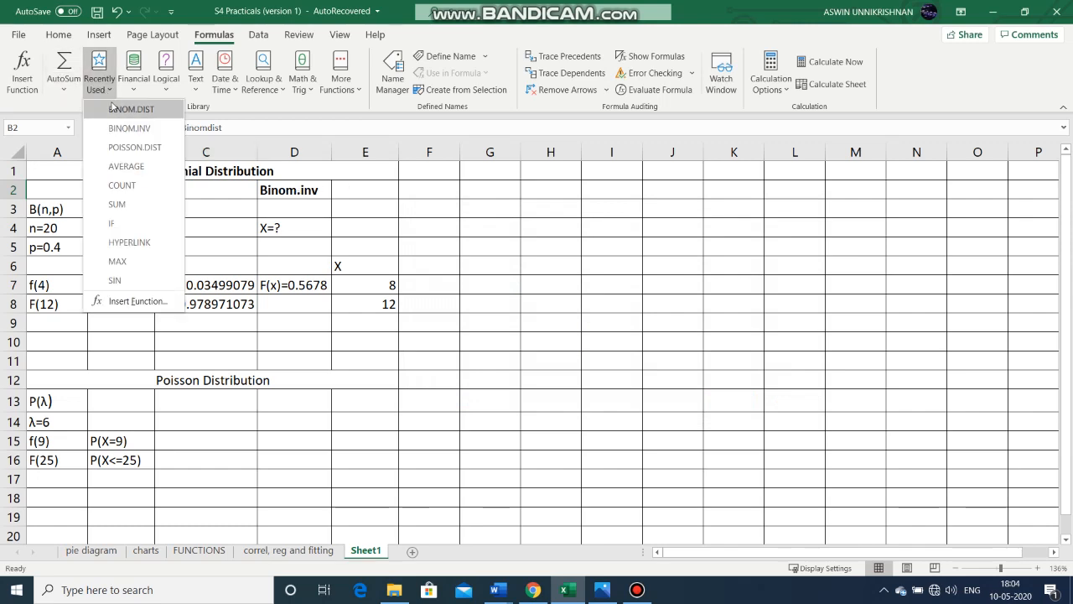
left_click(121, 132)
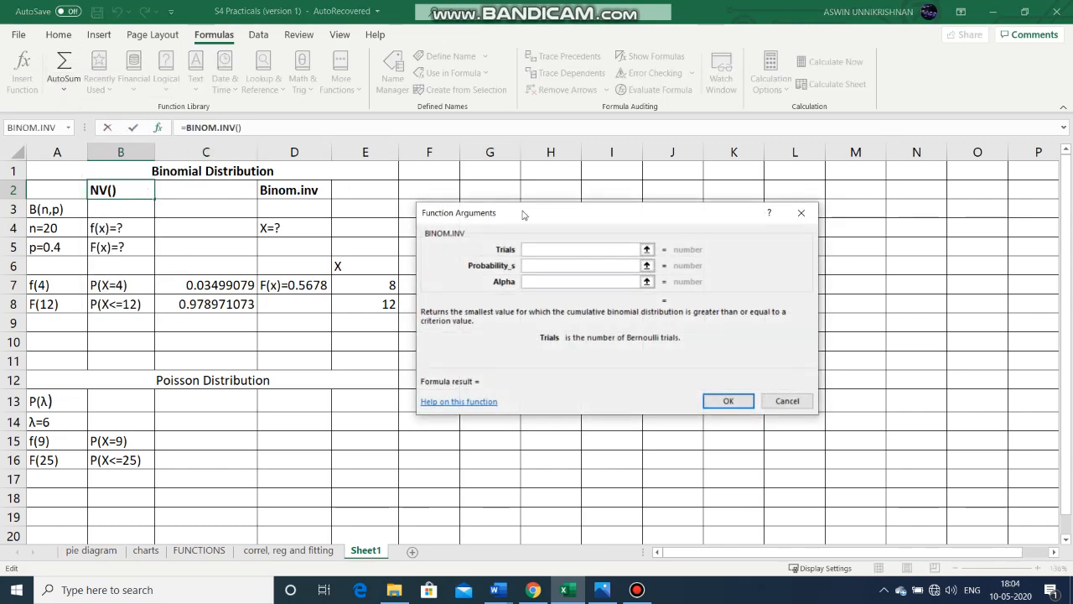
left_click_drag(538, 215, 589, 215)
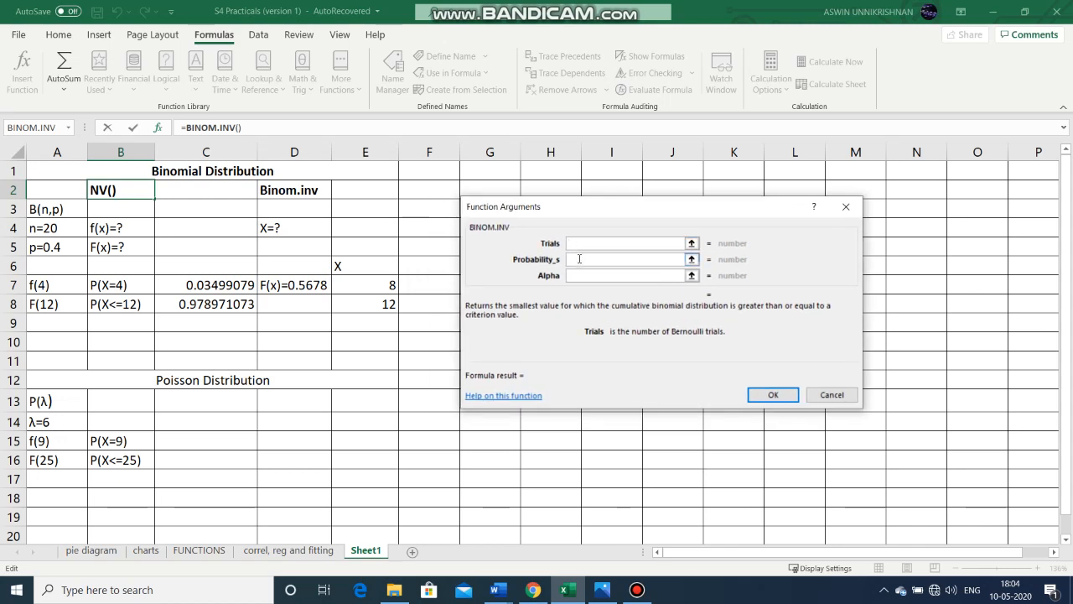
left_click(580, 276)
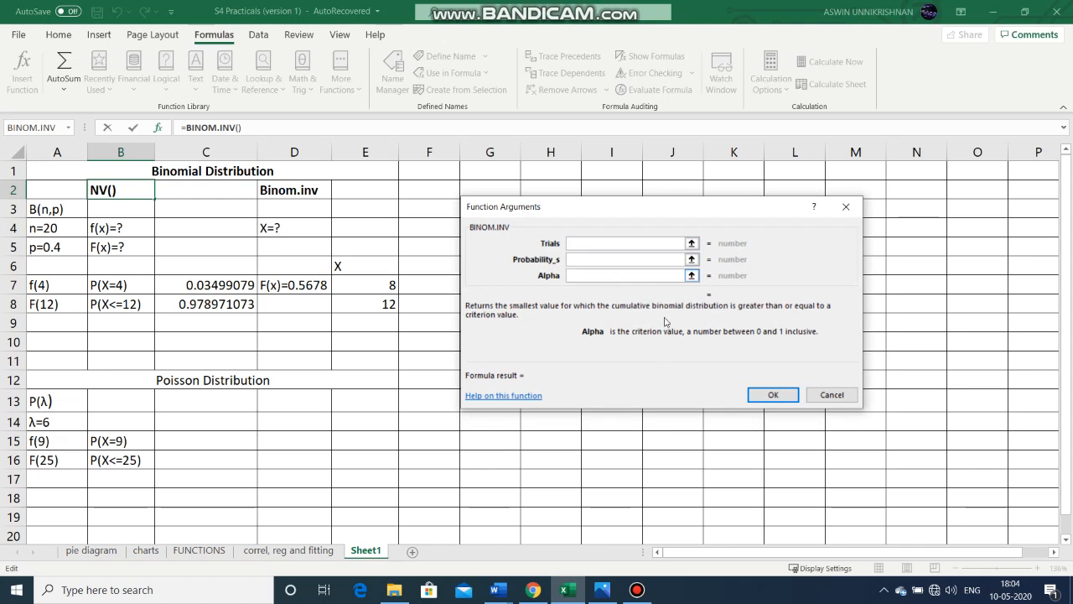
left_click(778, 401)
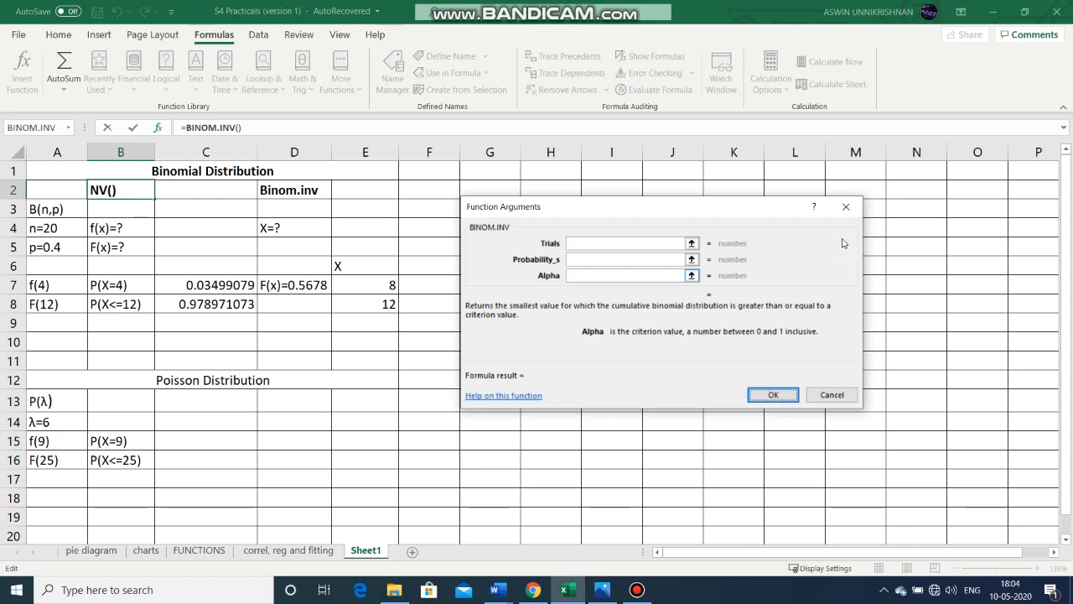
left_click(844, 209)
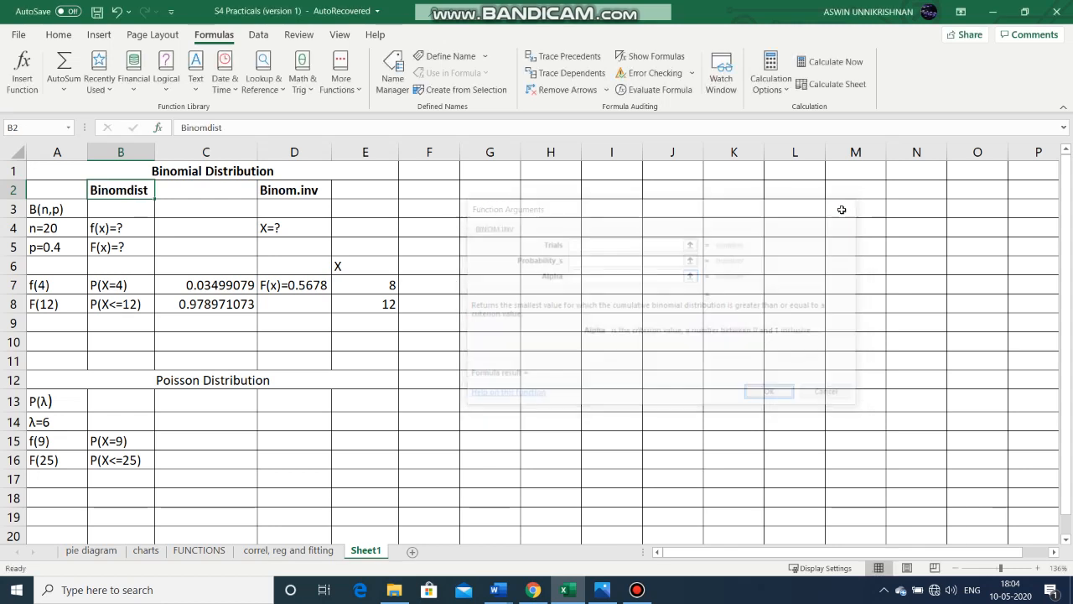